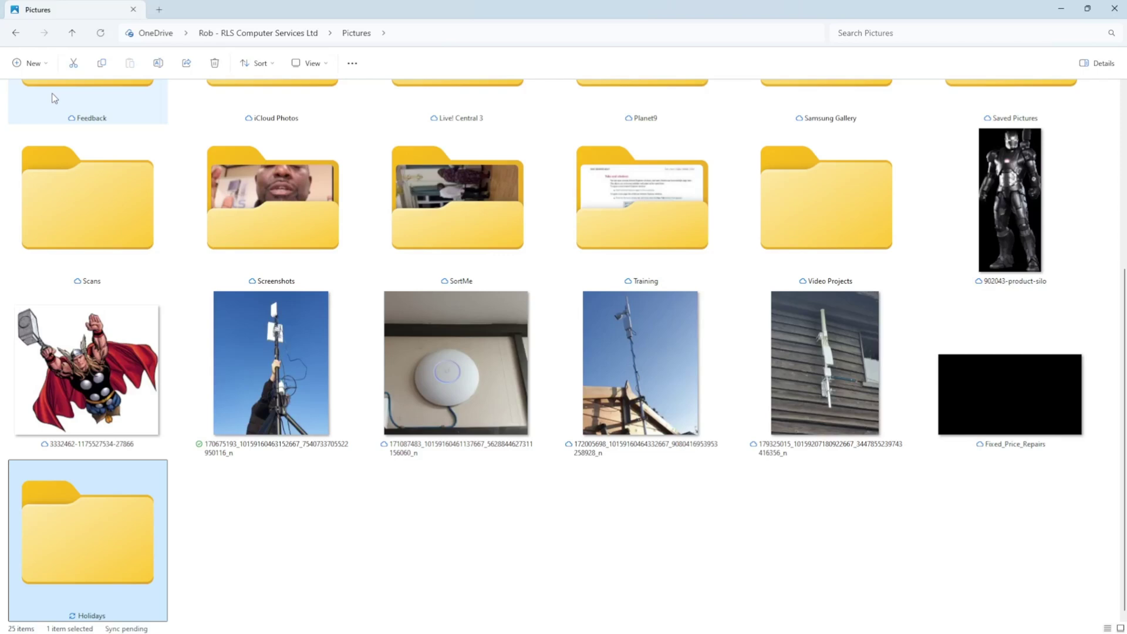
Step: Open the new Holidays folder in Pictures and create a subfolder named Spain2024 in it
key(Return)
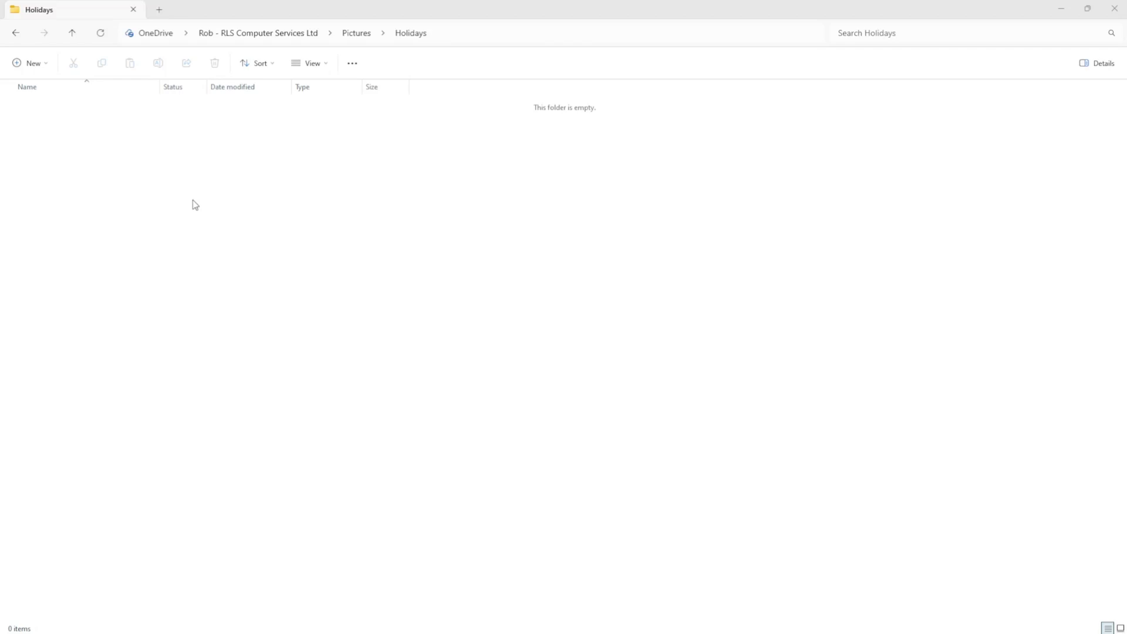
click(19, 66)
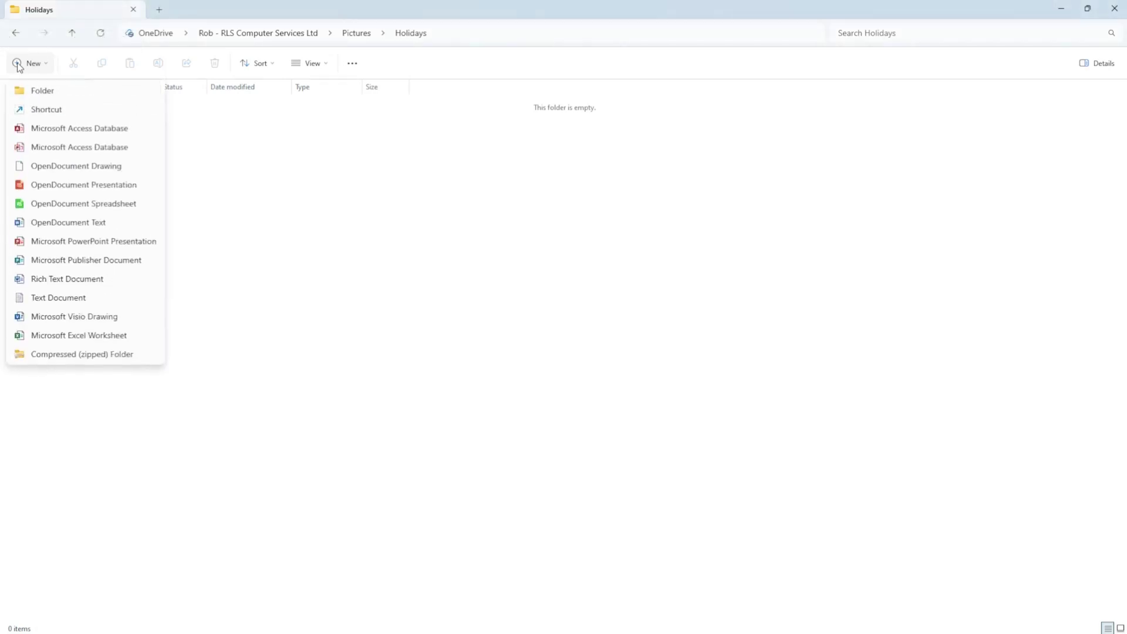
click(46, 96)
text(S)
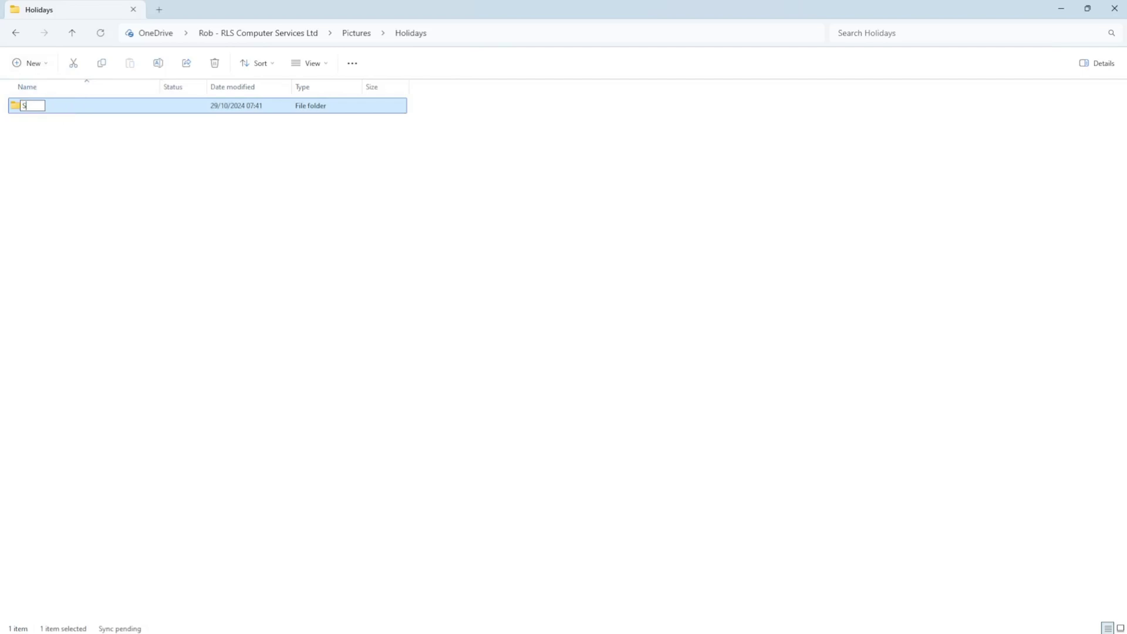
text(pain2024)
key(Return)
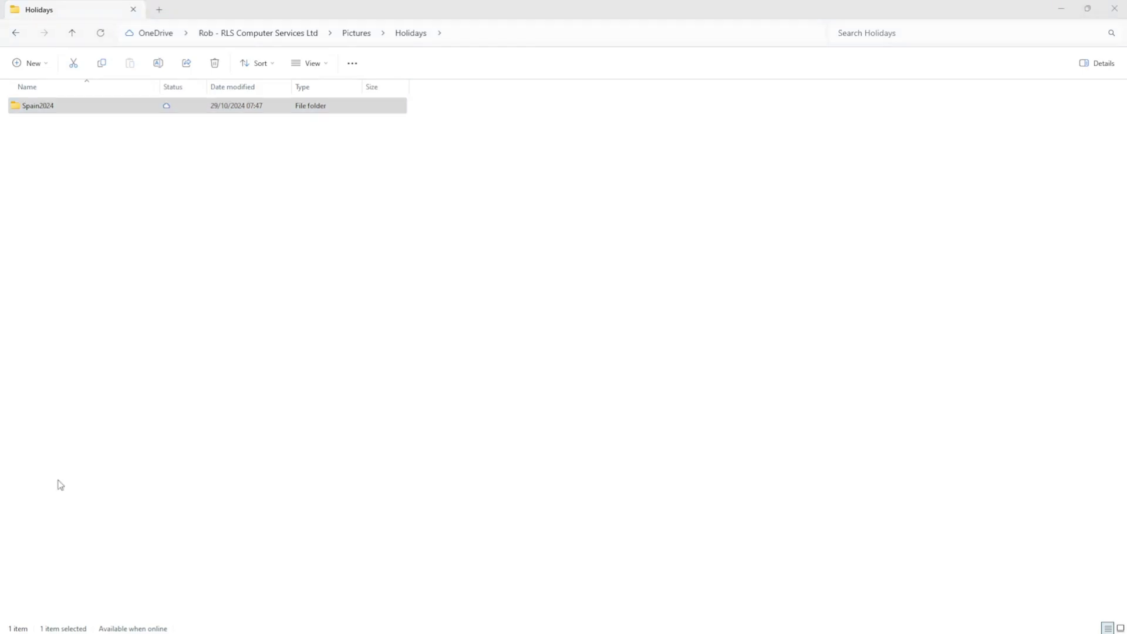
Step: Open the Spain2024 folder and the desktop folder Holiday-Snaps-YouTube Video in side-by-side windows, with Spain2024 in the right half
click(28, 109)
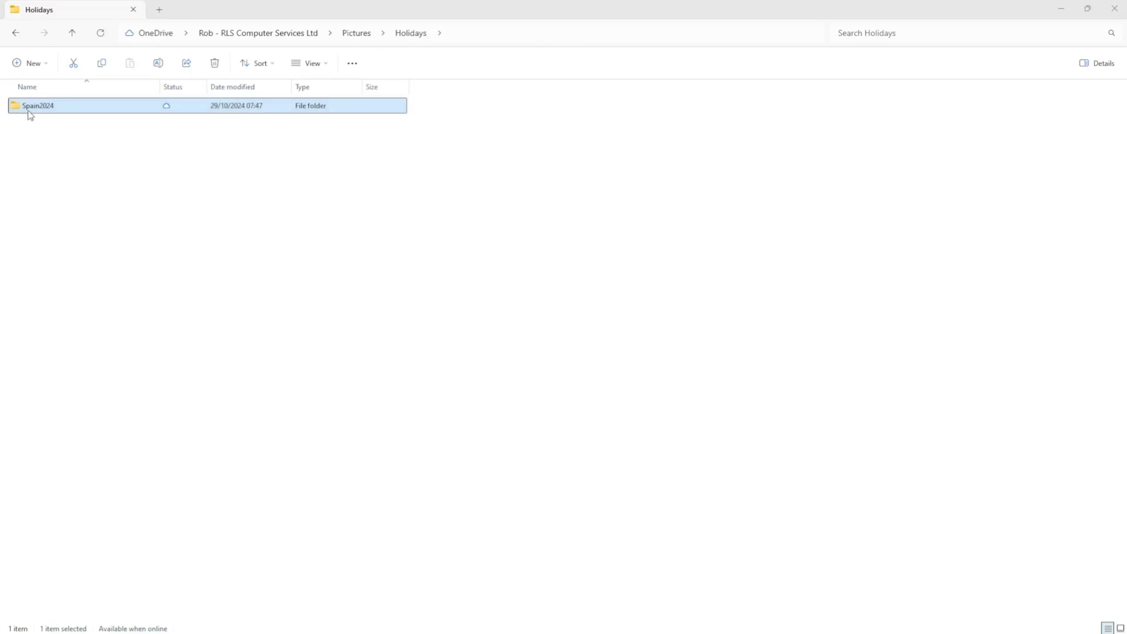
double_click(26, 108)
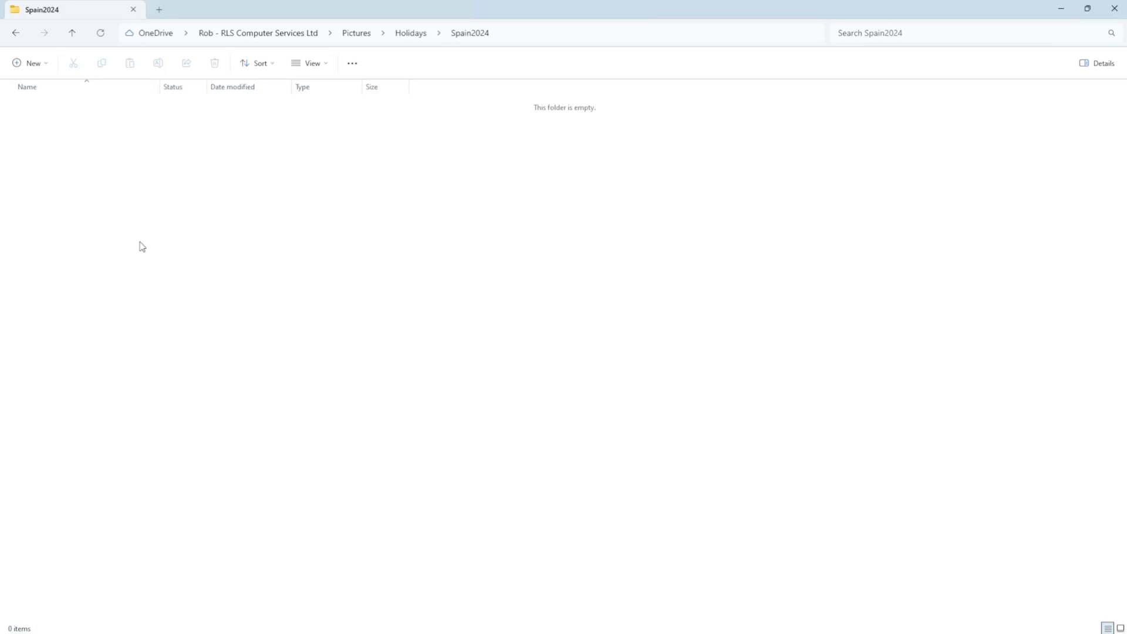
key(super+Right)
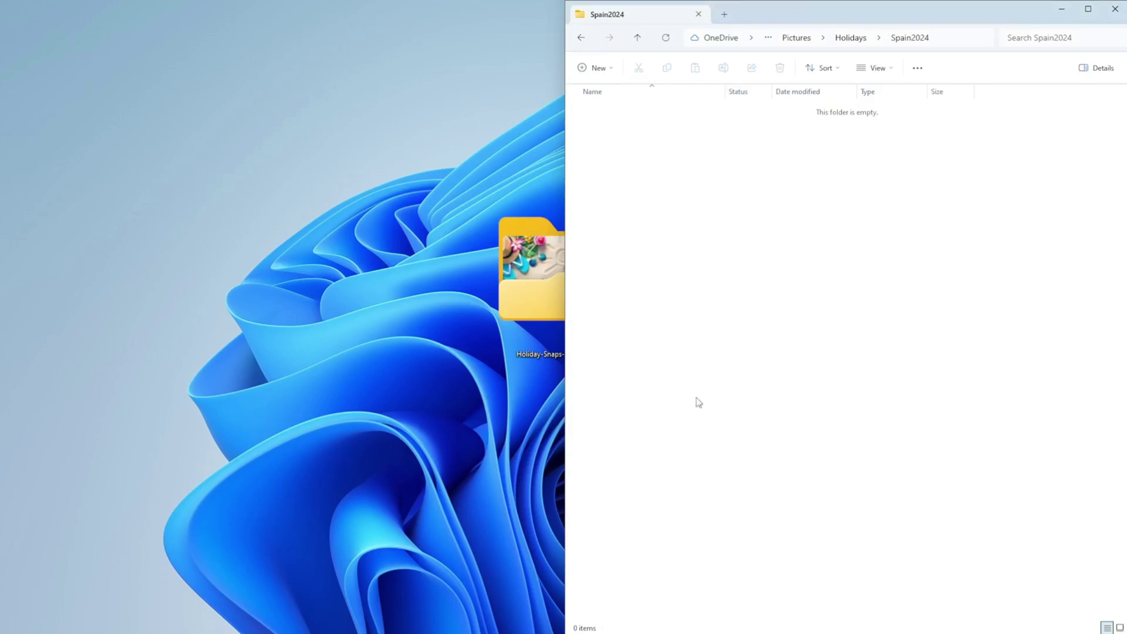
double_click(540, 291)
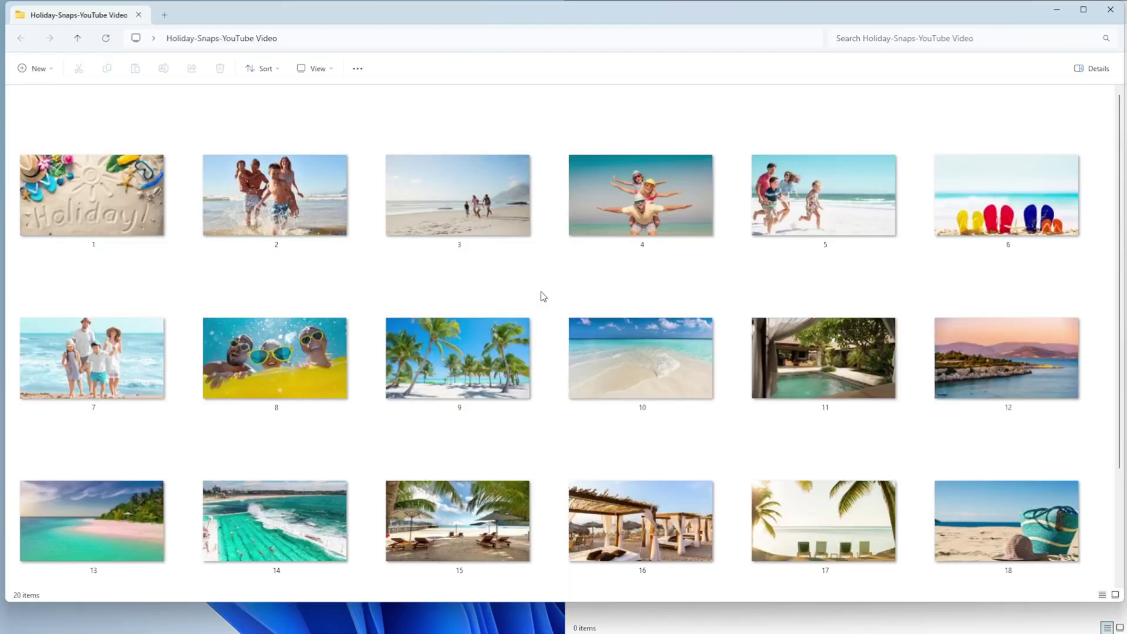
key(super+Left)
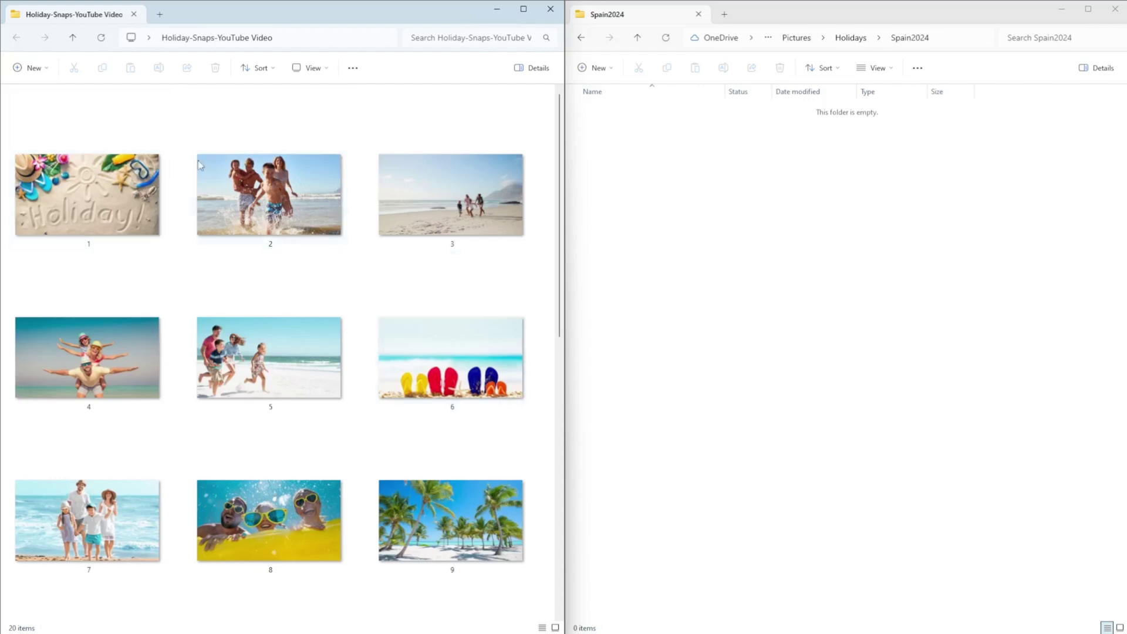
Step: Move all photos from Holiday-Snaps-YouTube Video into the Spain2024 folder and close the source folder's window
click(258, 200)
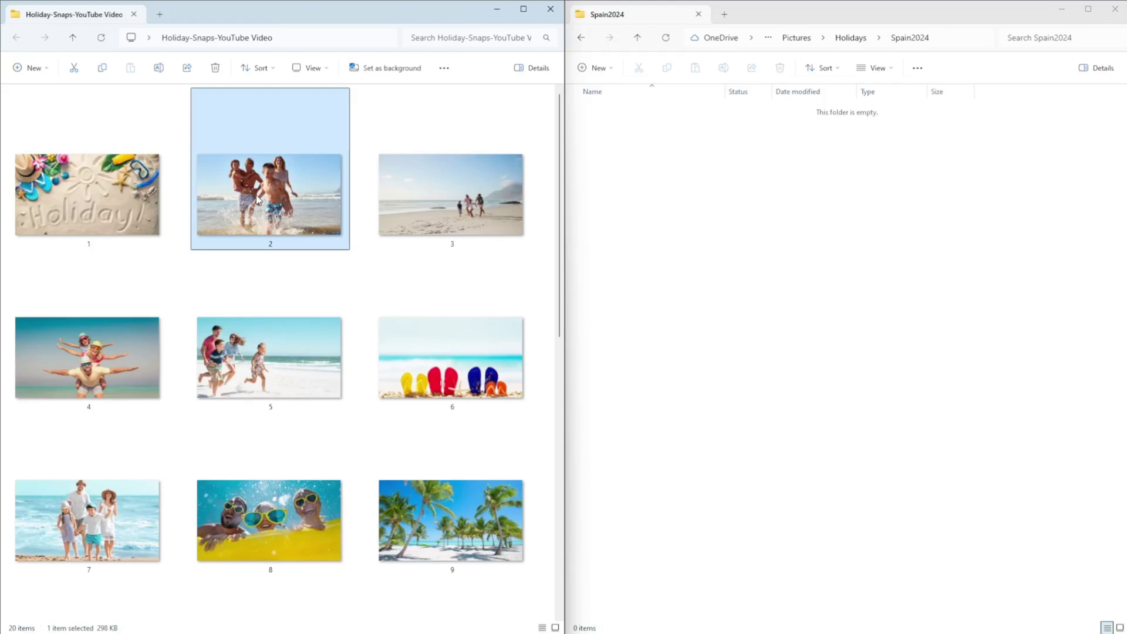
key(ctrl+a)
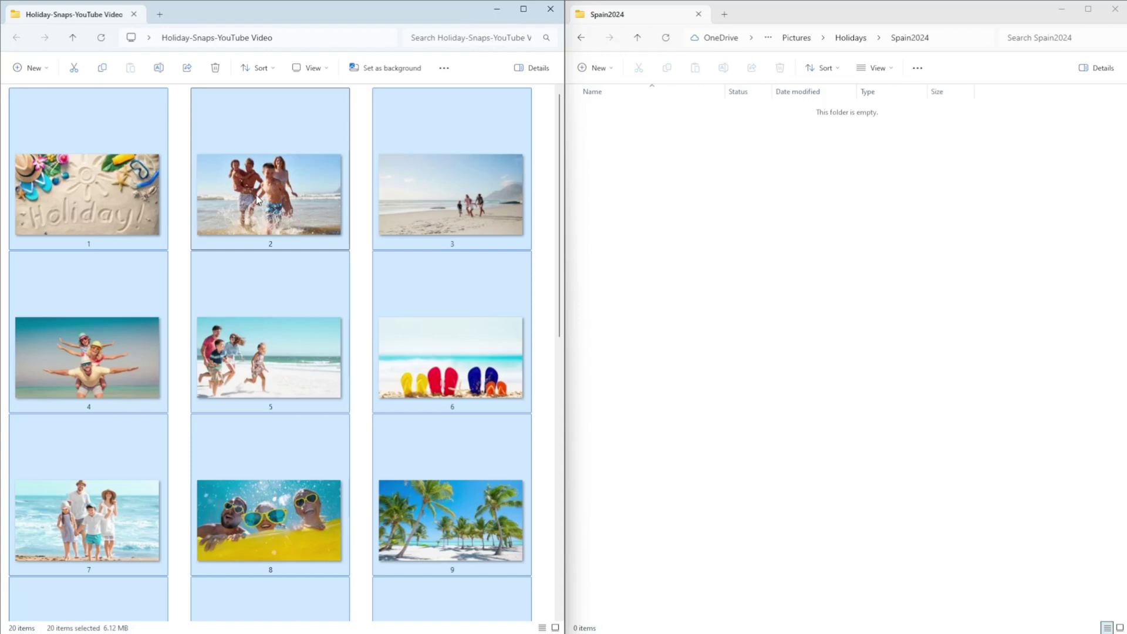
drag(258, 200, 837, 274)
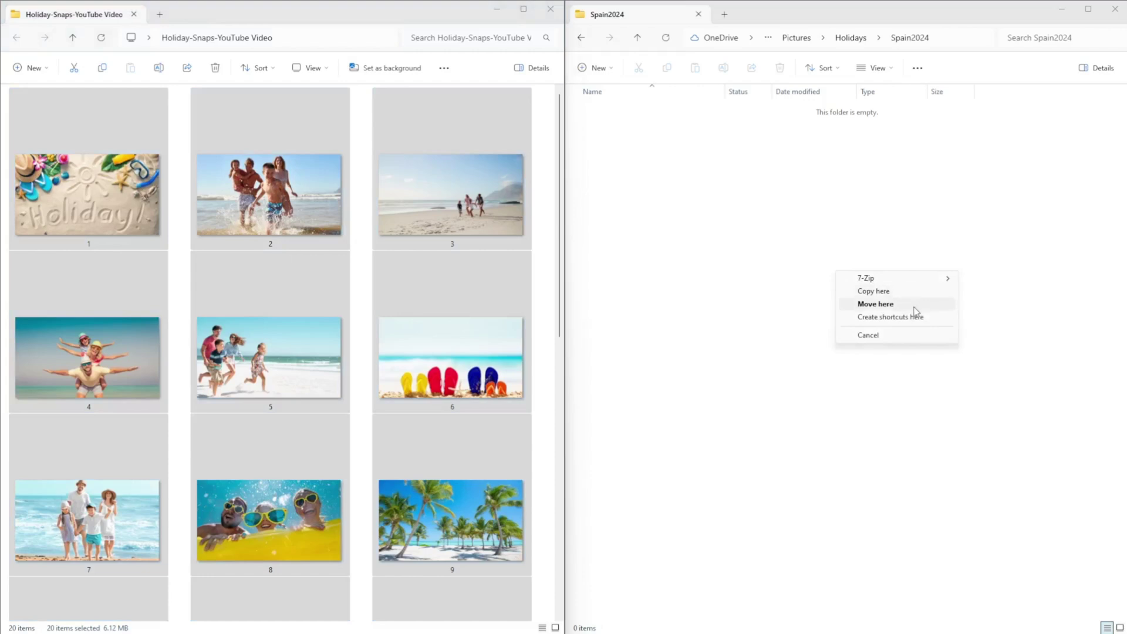
click(875, 304)
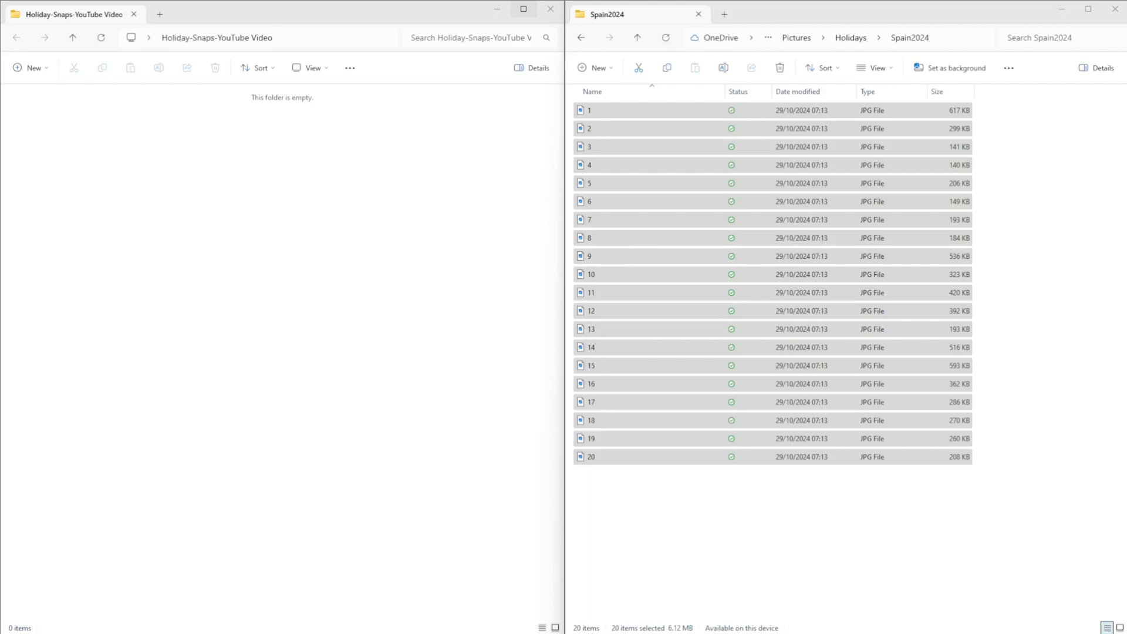
click(550, 9)
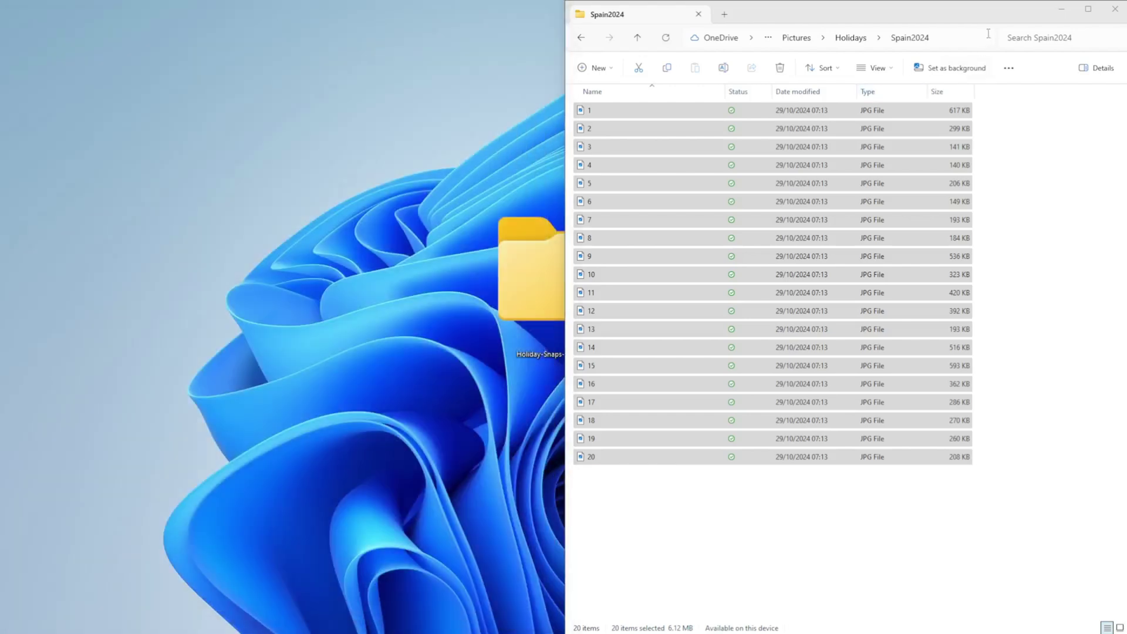
Step: Maximize the Spain2024 window, deselect the photos and display them as extra large icons
click(1091, 11)
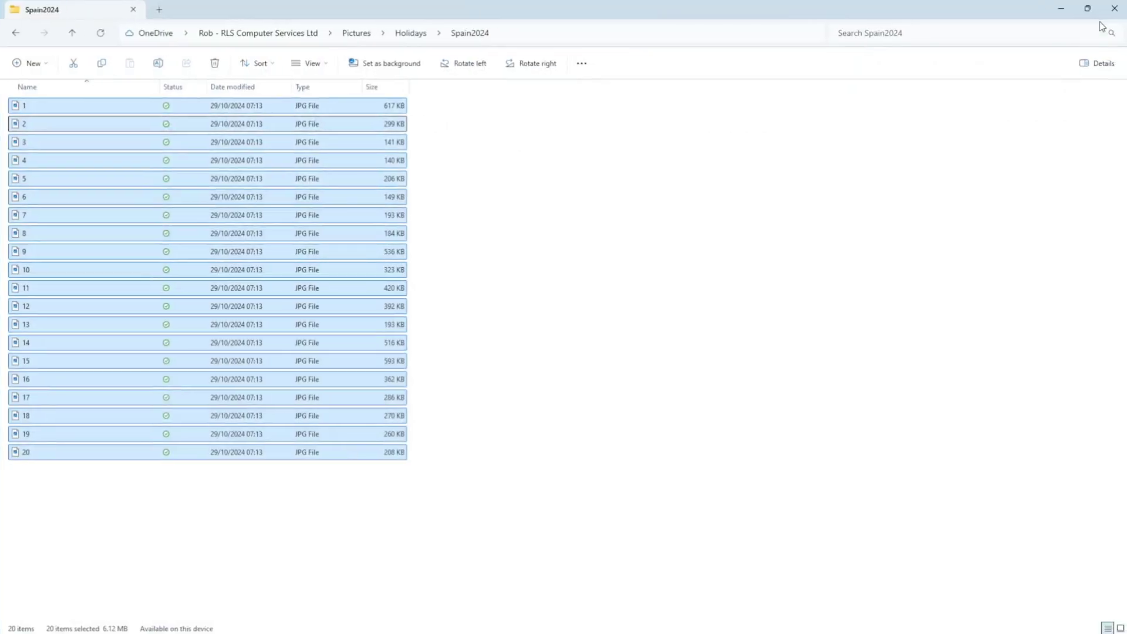
click(879, 291)
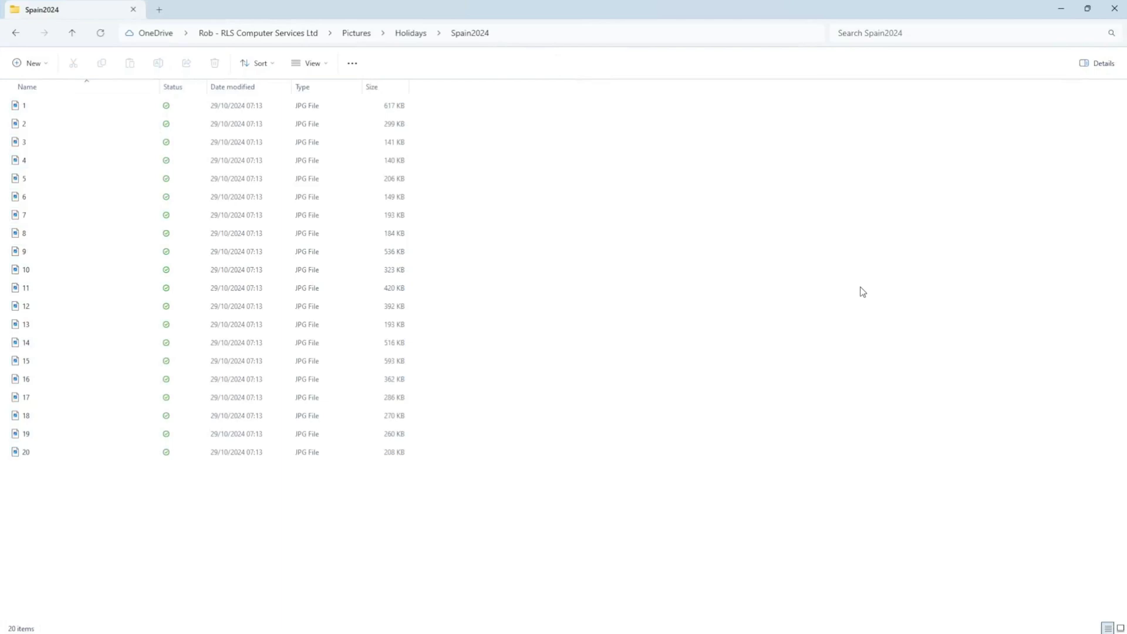
click(317, 64)
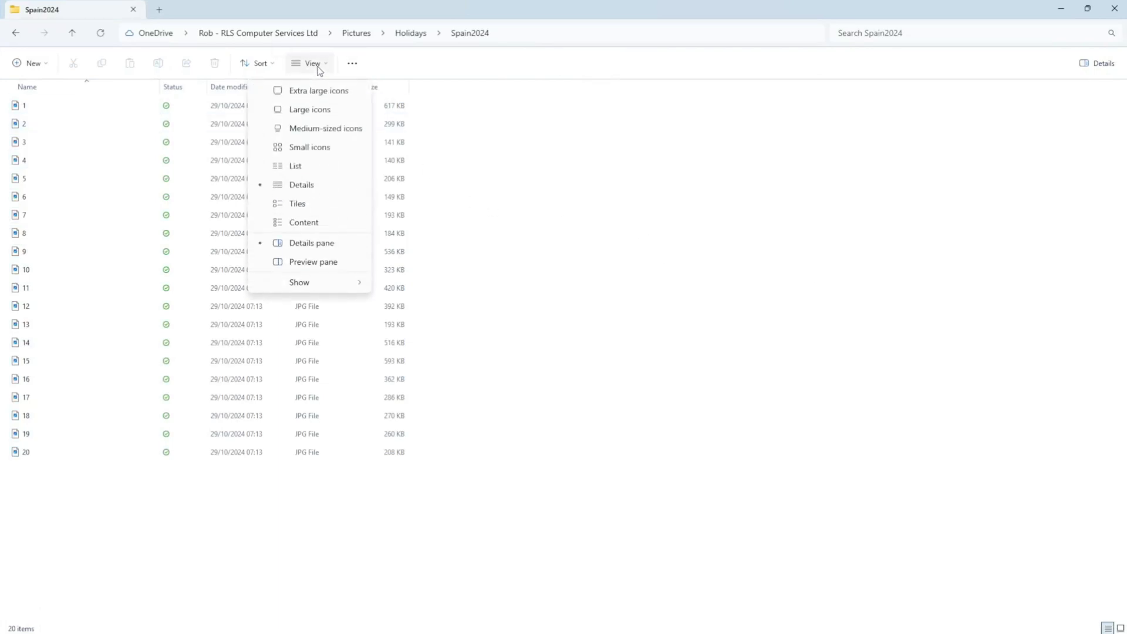
click(311, 112)
click(315, 66)
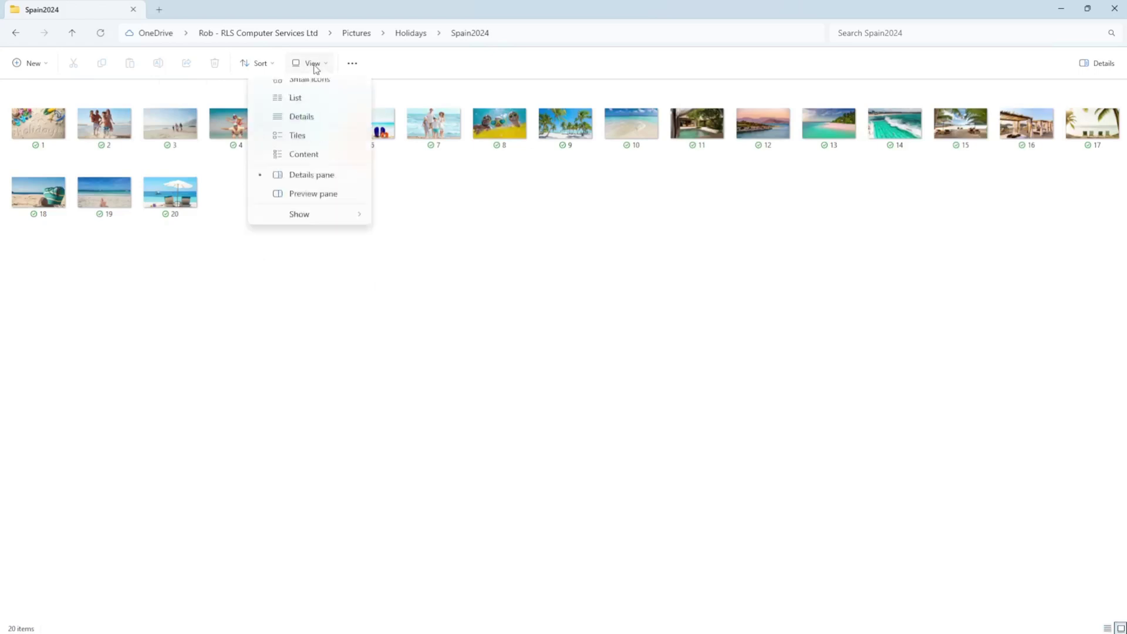
click(322, 92)
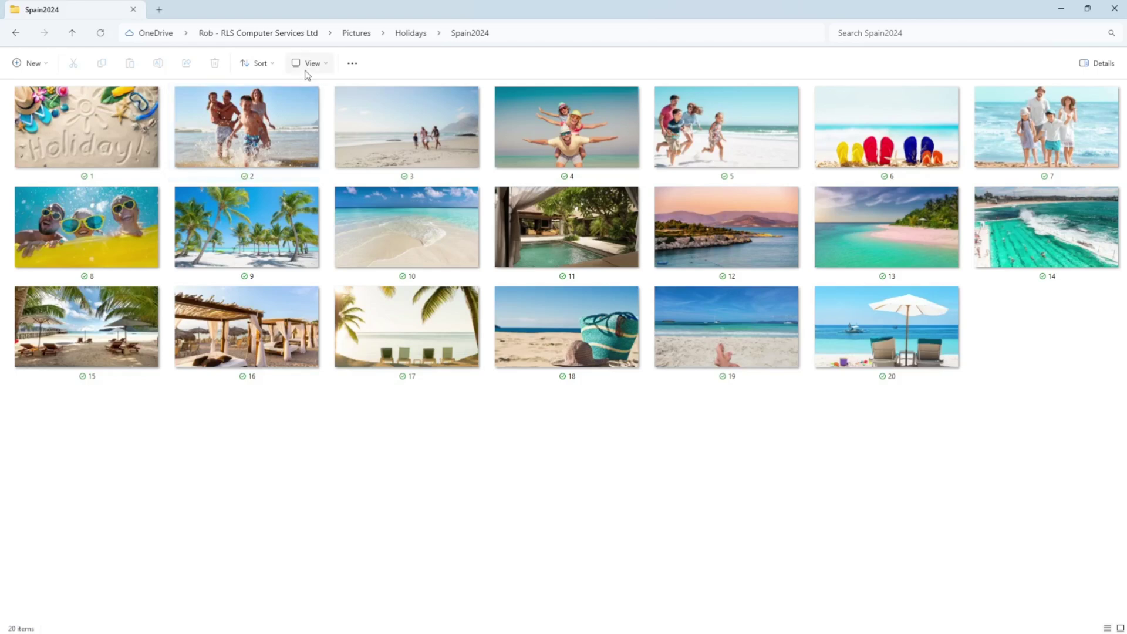
Step: Create a subfolder named Family inside the Spain2024 folder and clear the selection
key(ctrl+shift+n)
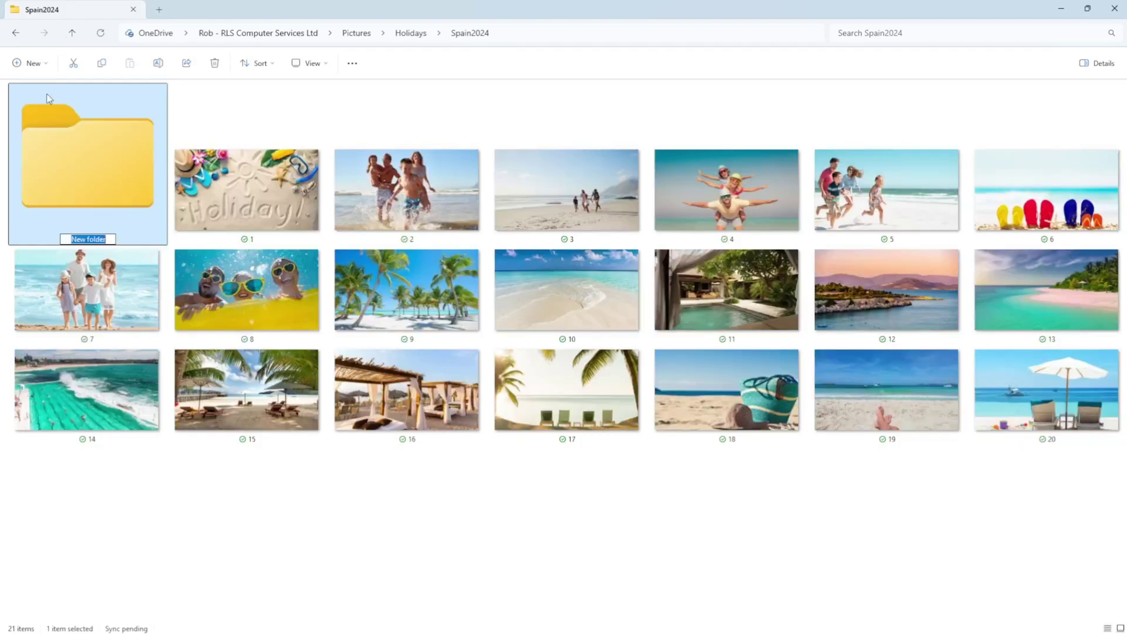
text(Family)
key(Return)
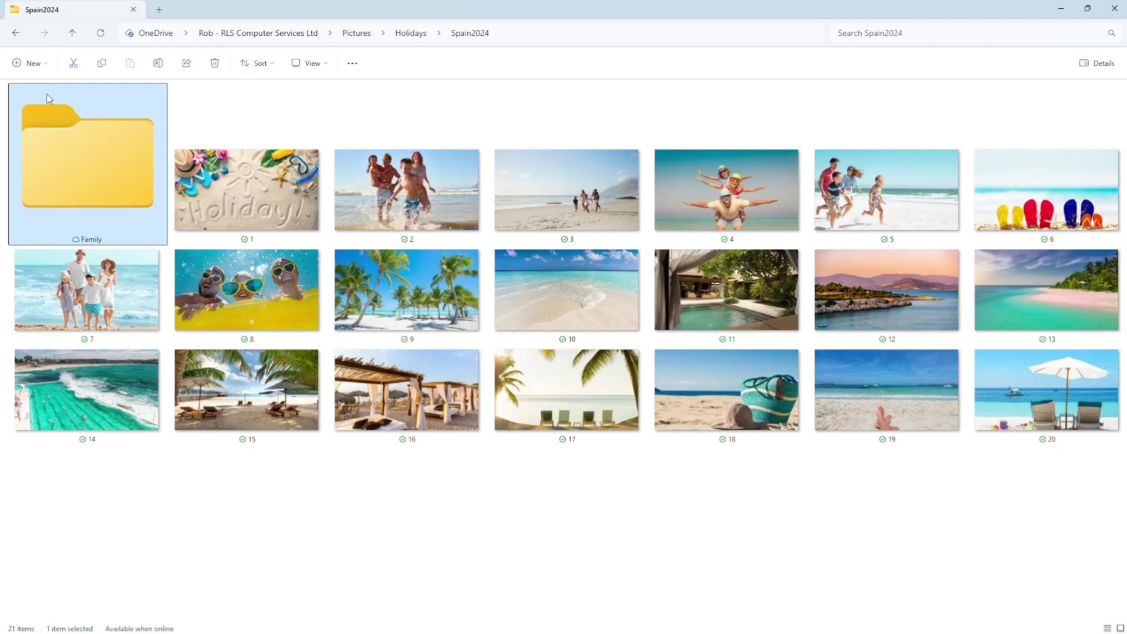
click(440, 520)
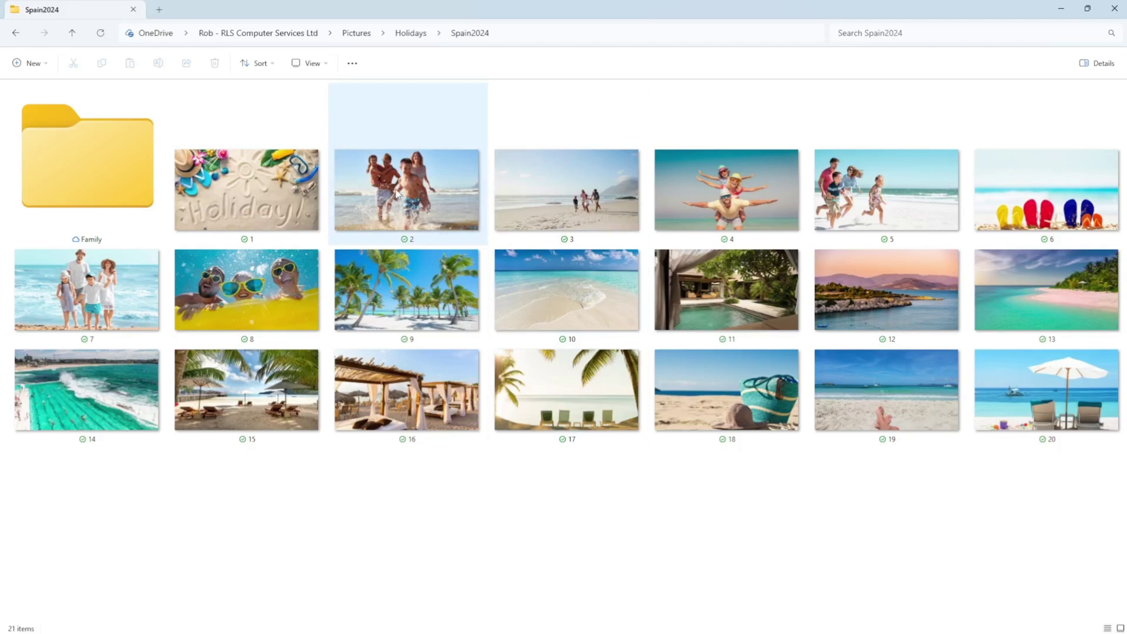
Step: Move the family photos 2, 3, 4, 5, 7, 8 and 19 into the Family folder
click(396, 194)
ctrl+click(560, 198)
ctrl+click(688, 206)
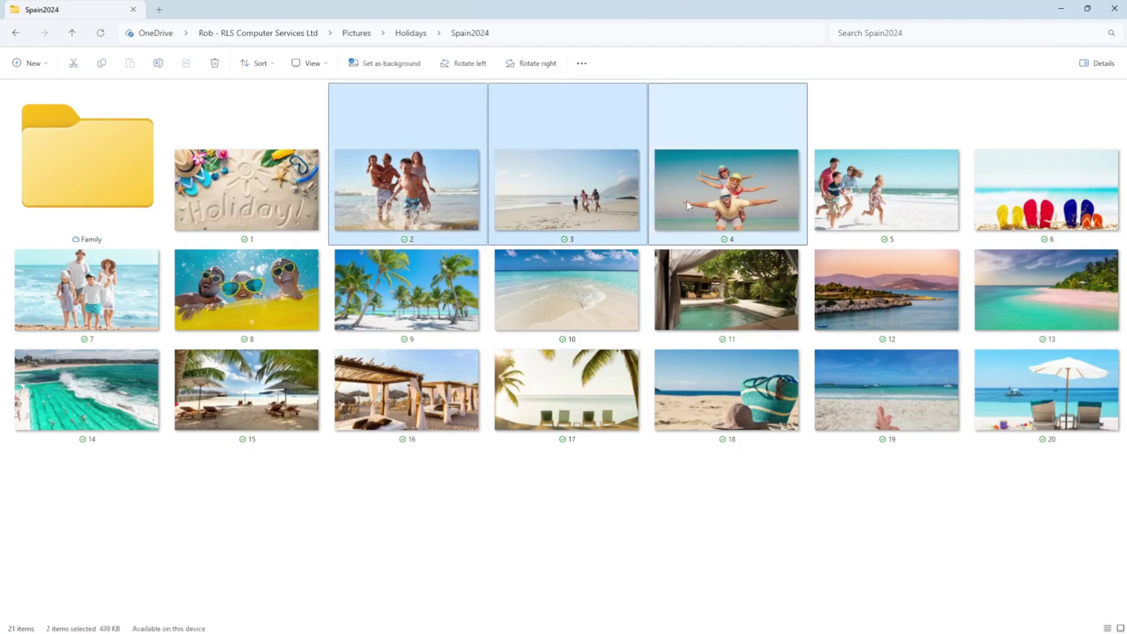
ctrl+click(849, 185)
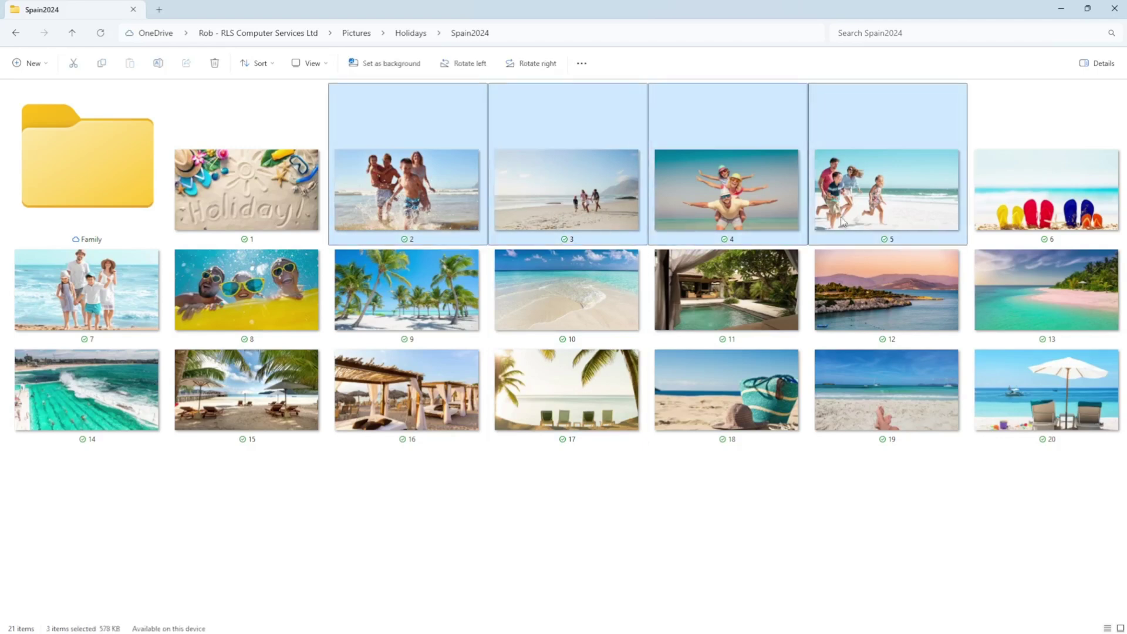
ctrl+click(181, 277)
ctrl+click(84, 289)
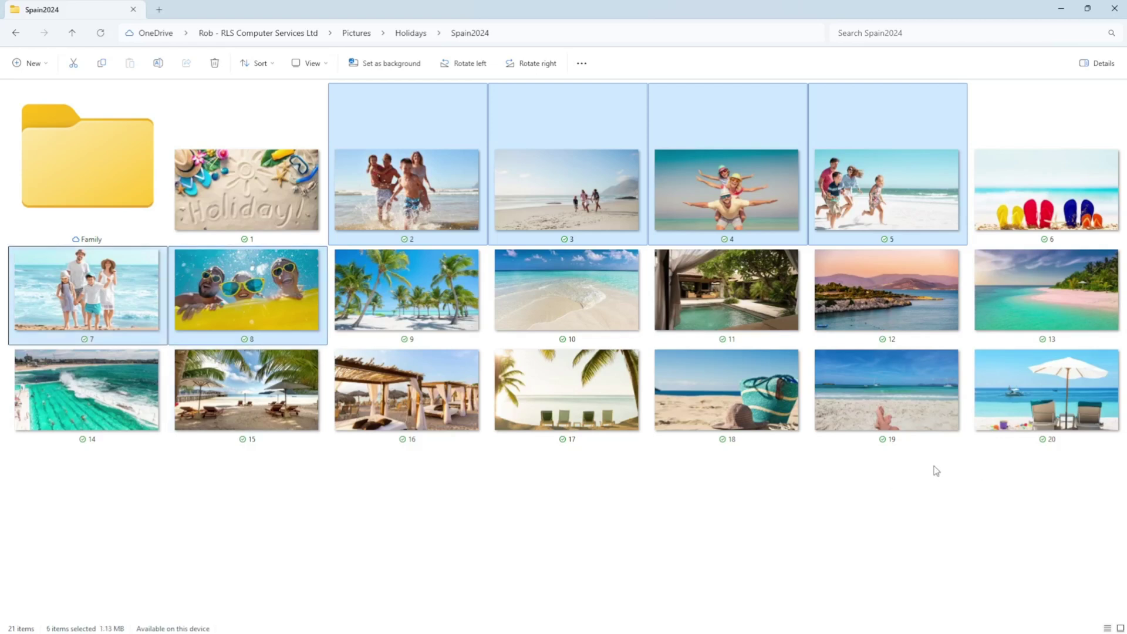
ctrl+click(891, 411)
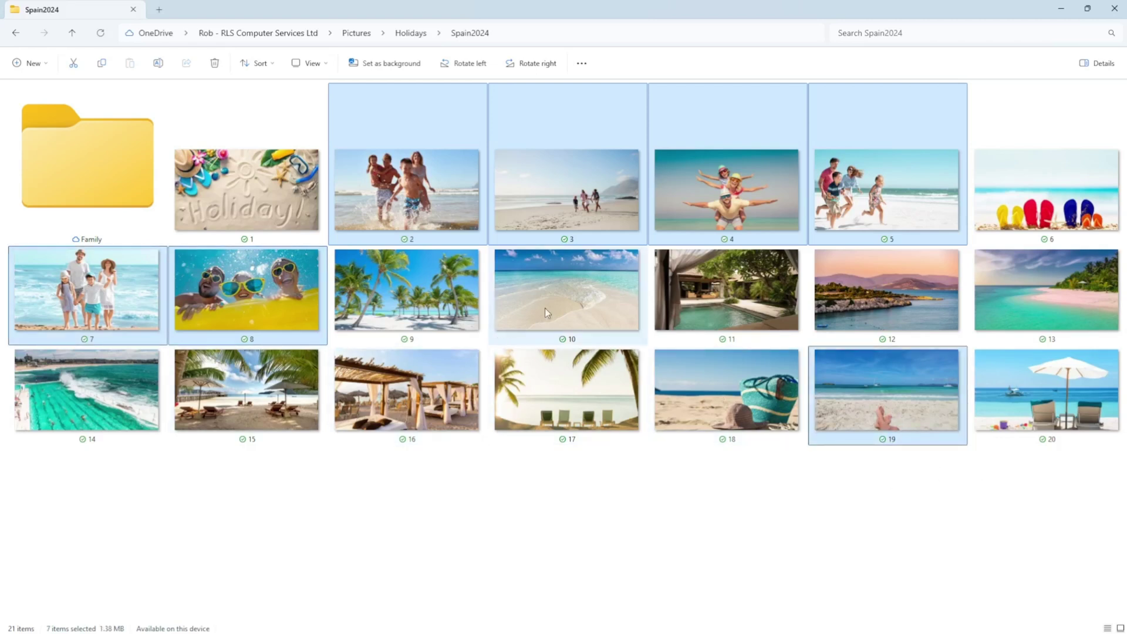
drag(408, 199, 76, 154)
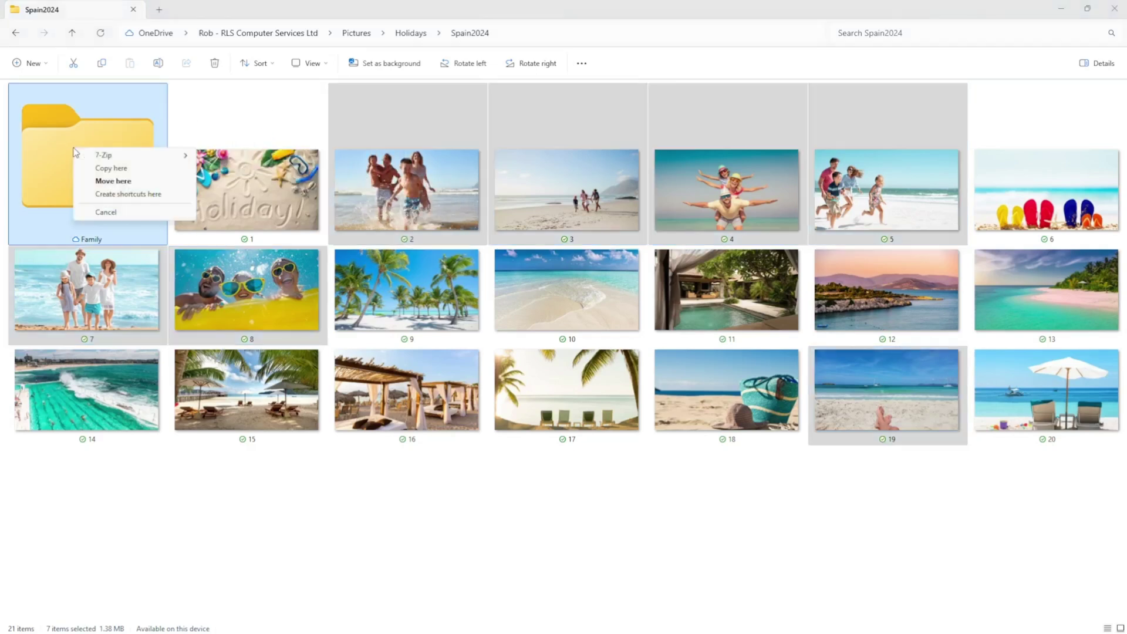
click(103, 182)
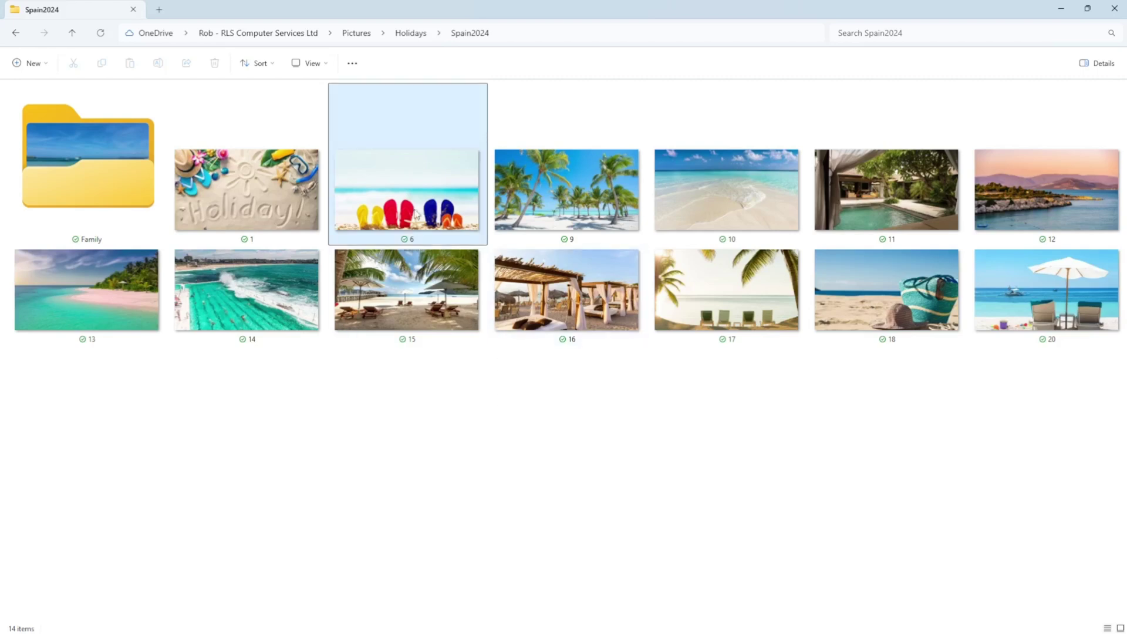
Step: Go back to Pictures, reopen Spain2024 through the Holidays folder and display its contents as extra large icons
click(356, 35)
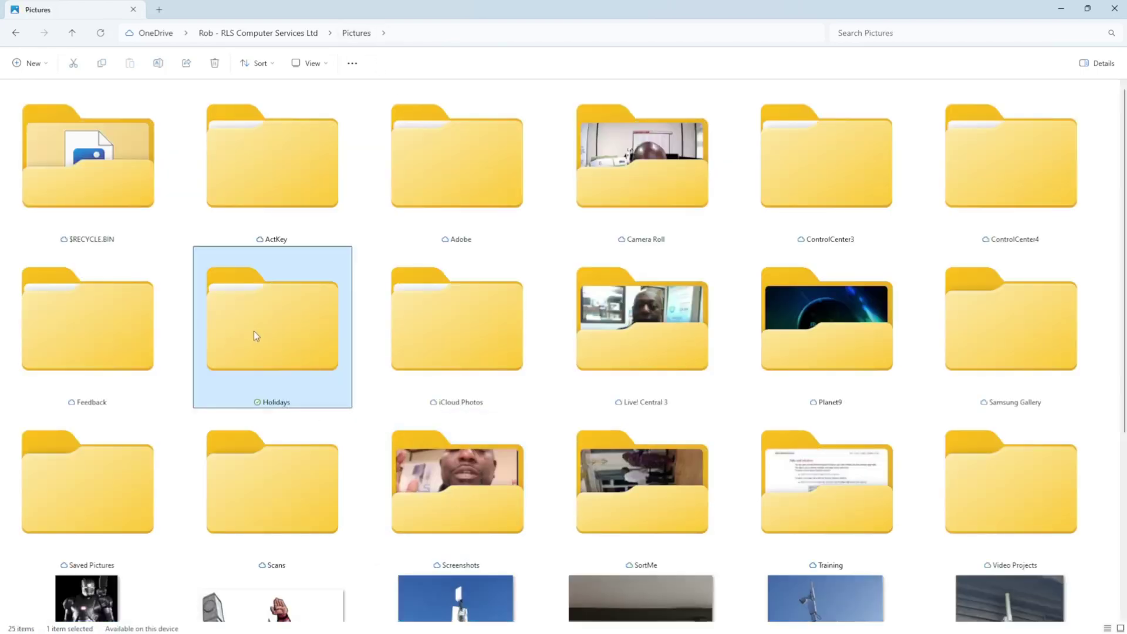
double_click(254, 332)
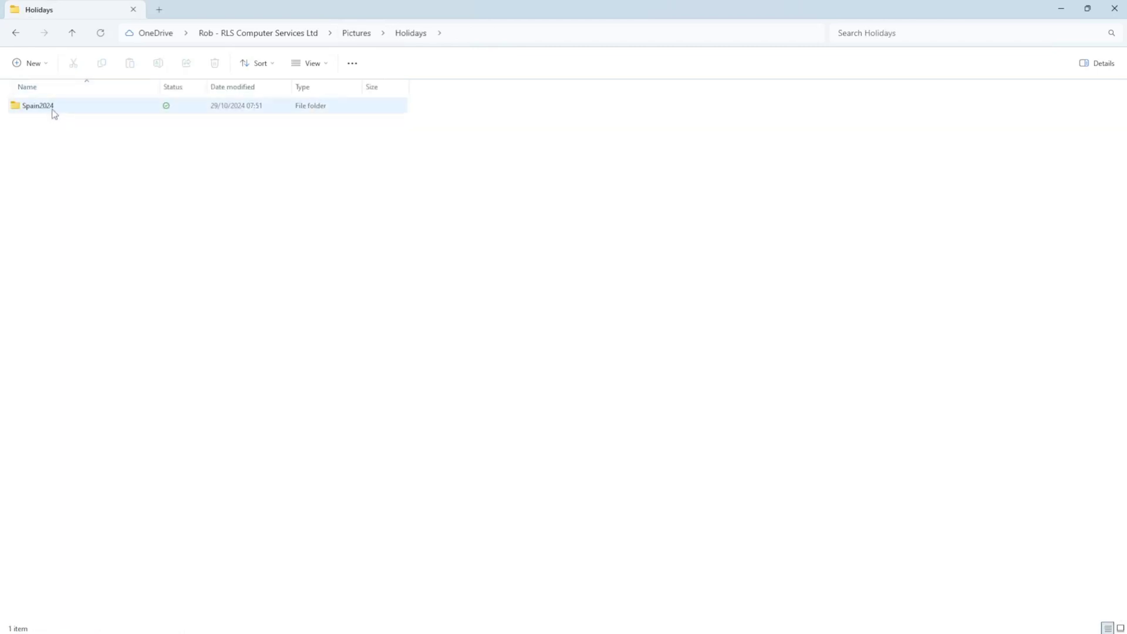
double_click(54, 111)
click(314, 65)
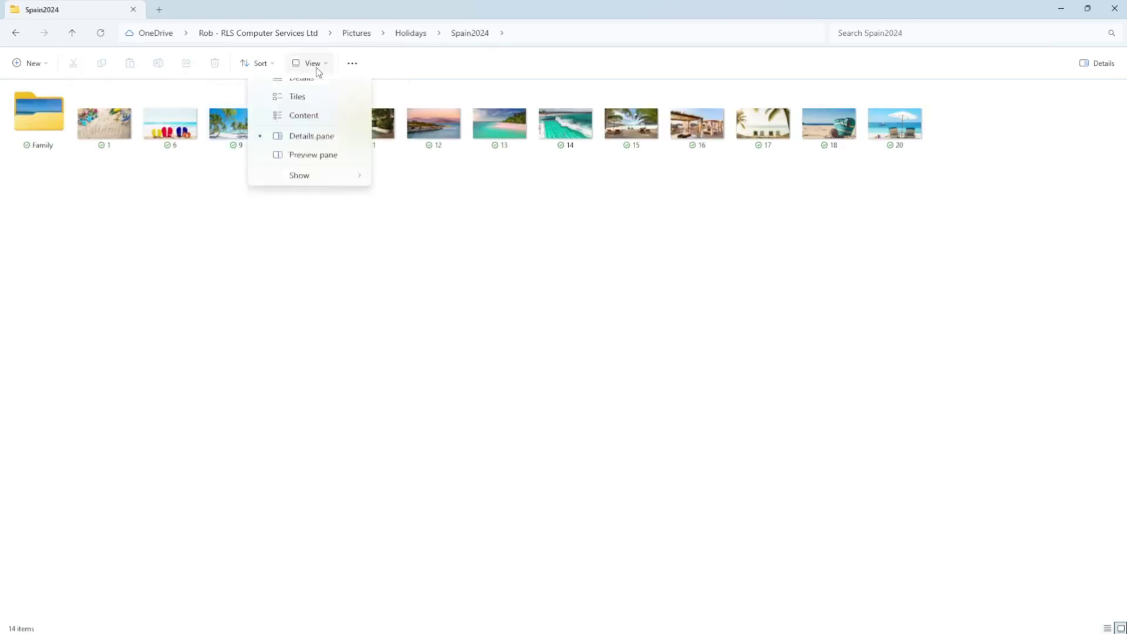
click(321, 92)
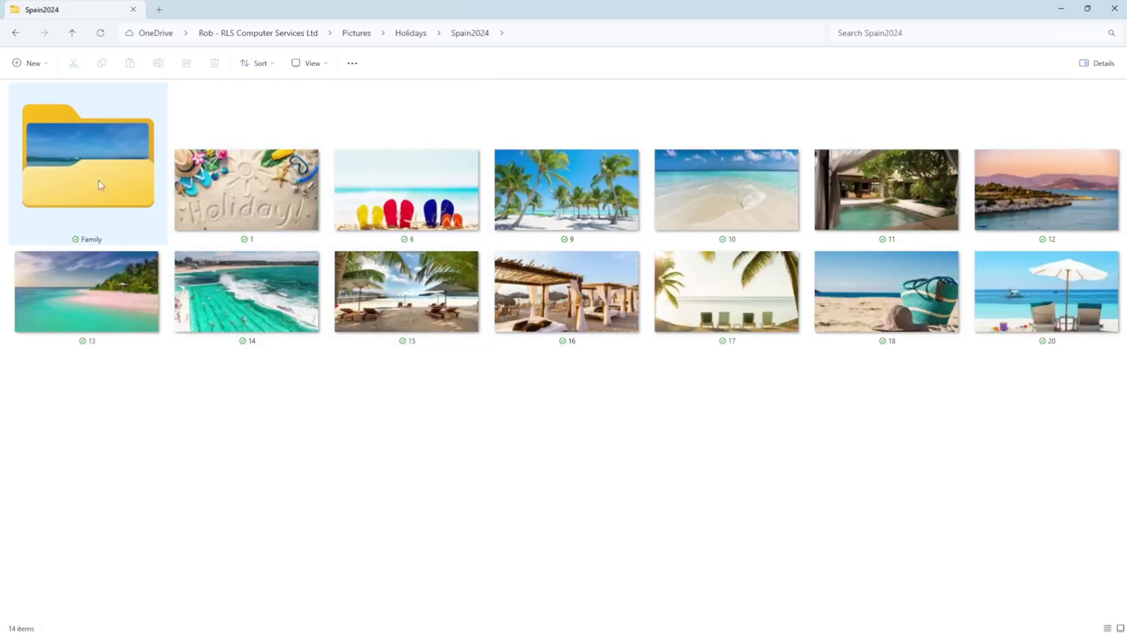
Step: Open the Family folder and display its photos as extra large icons
click(60, 153)
double_click(61, 154)
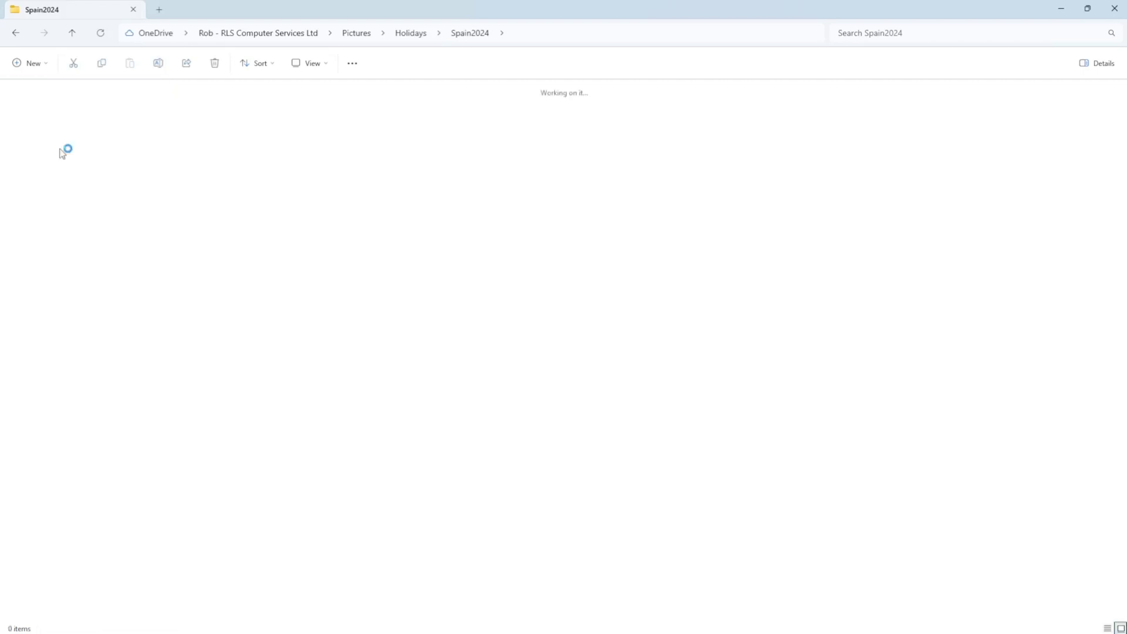
click(326, 64)
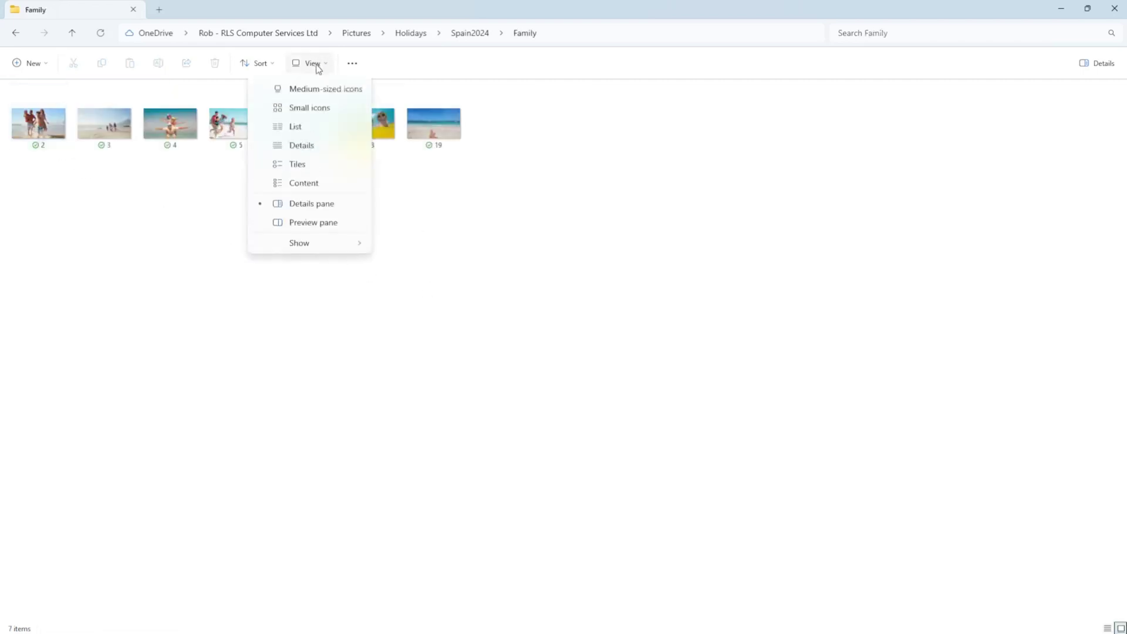
click(335, 93)
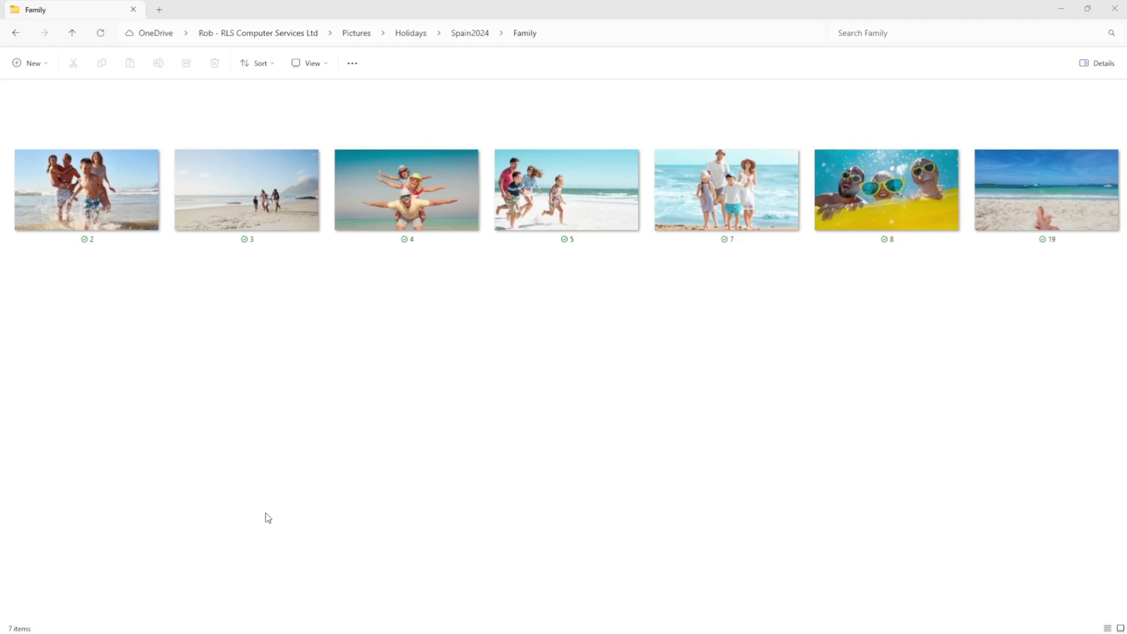
Step: Select all the photos in the Family folder and open the detailed properties of the whole selection
click(396, 442)
key(ctrl+a)
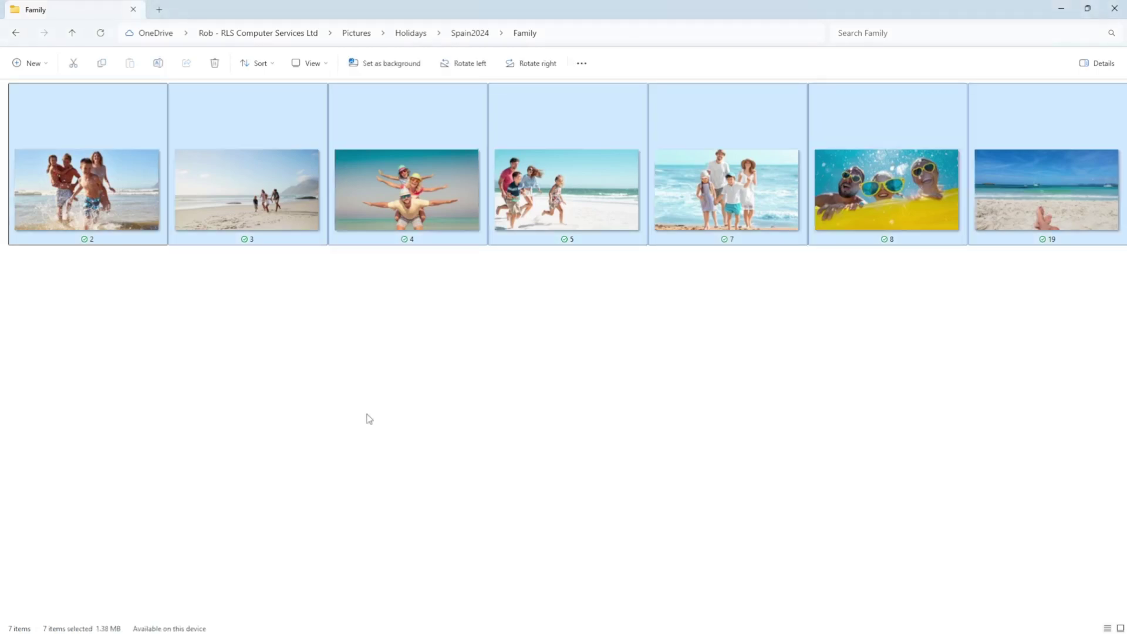
right_click(87, 213)
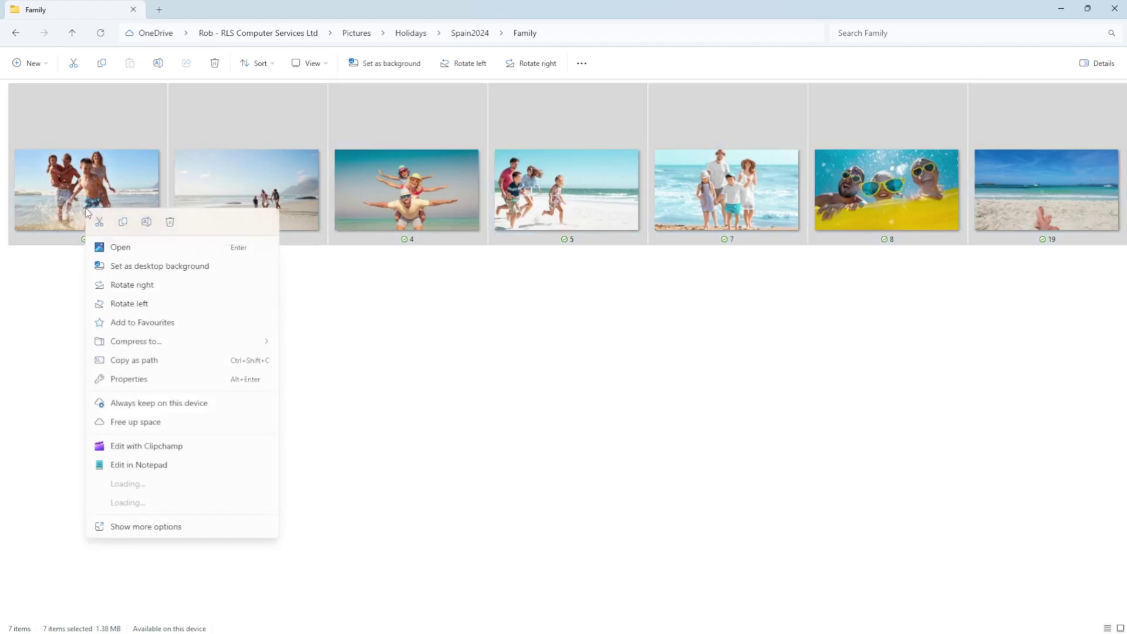
click(144, 380)
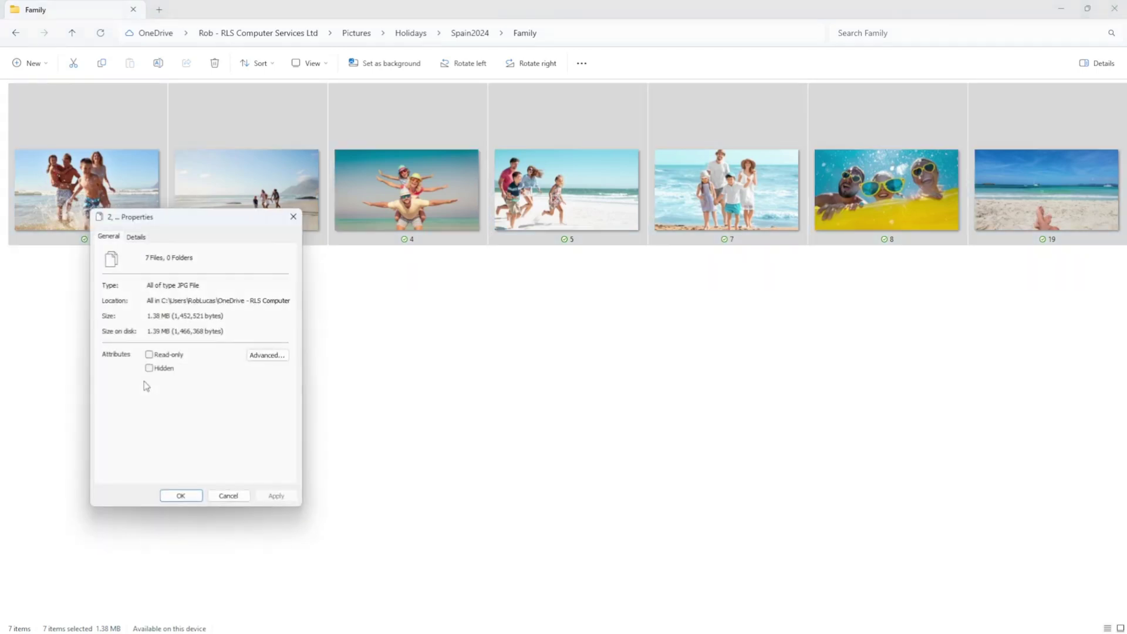
click(141, 238)
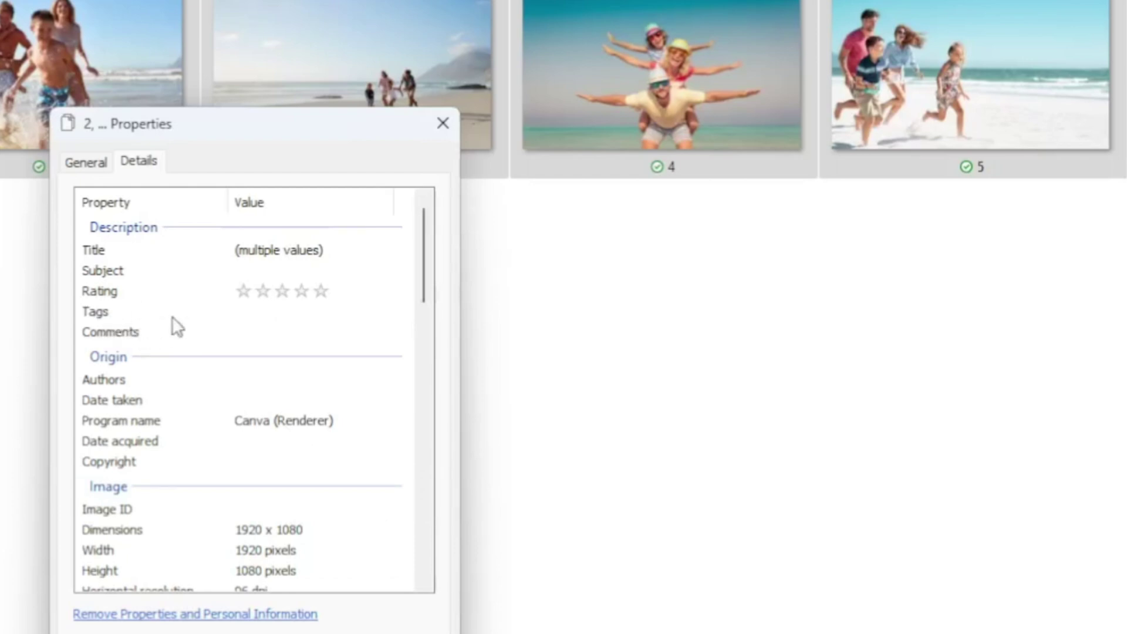
Step: Add the tag Malaga to all the selected family photos, apply it and clear the selection
click(231, 311)
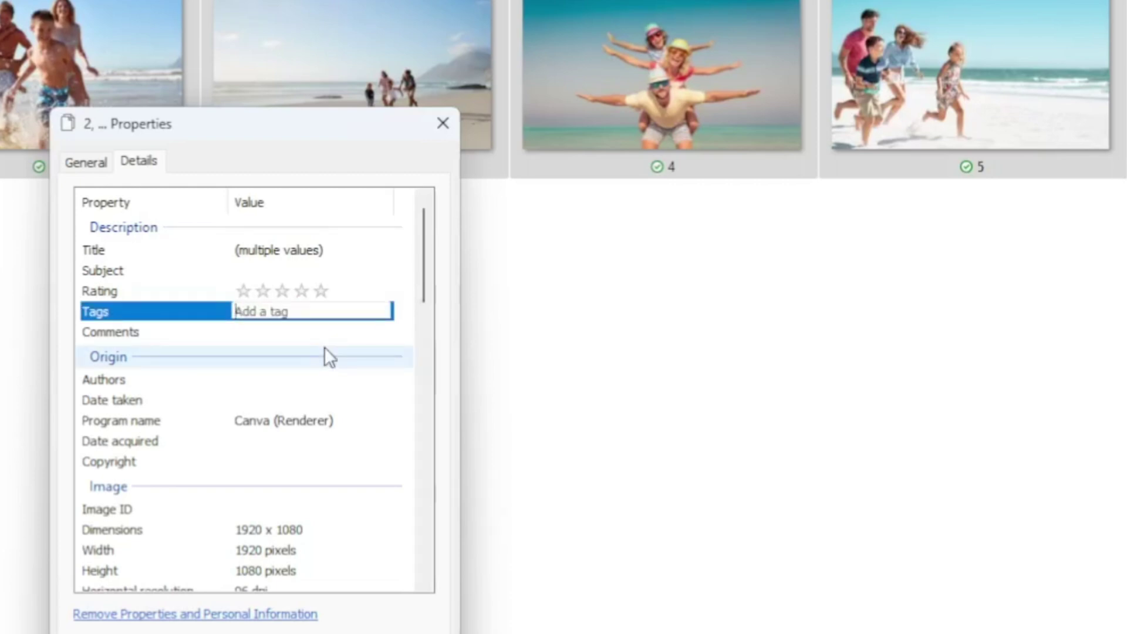
text(Ma)
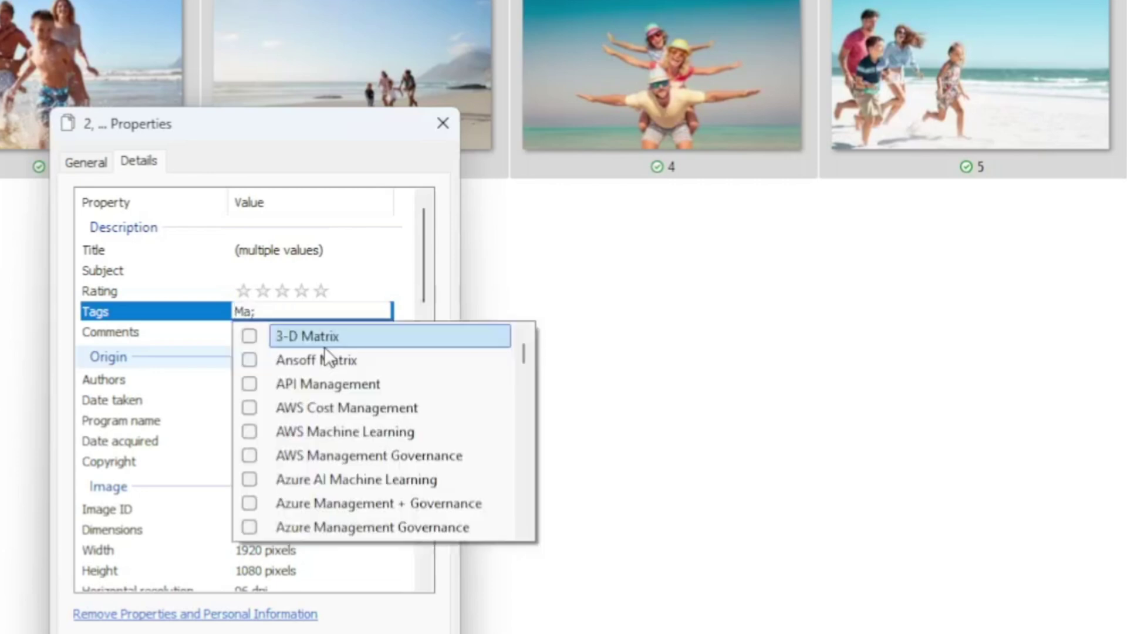
text(la)
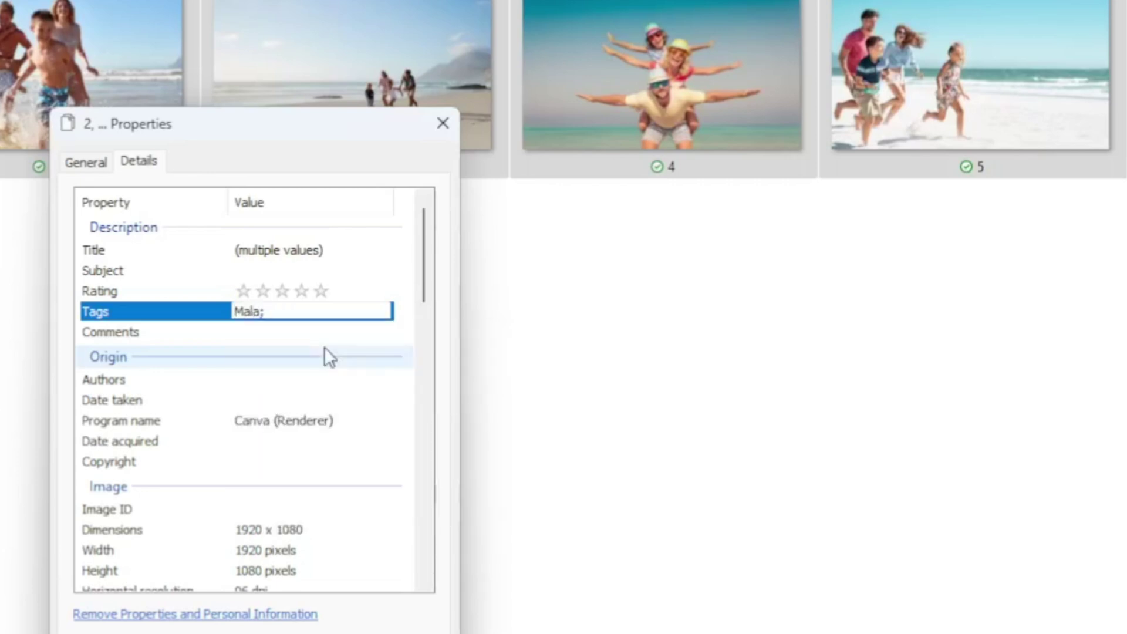
text(ga;)
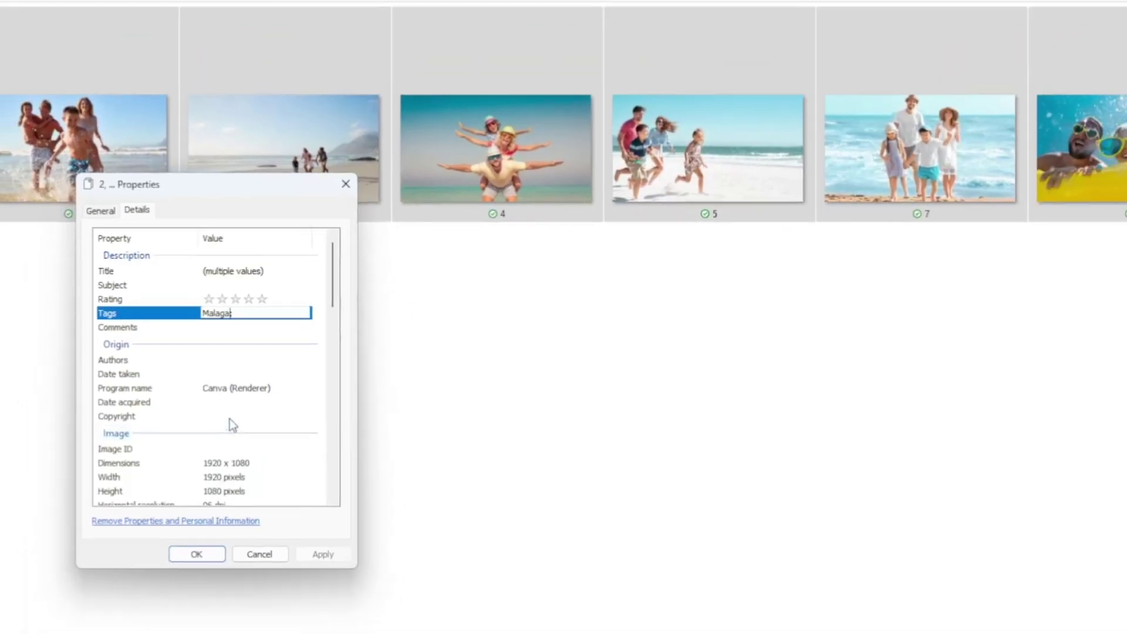
key(Return)
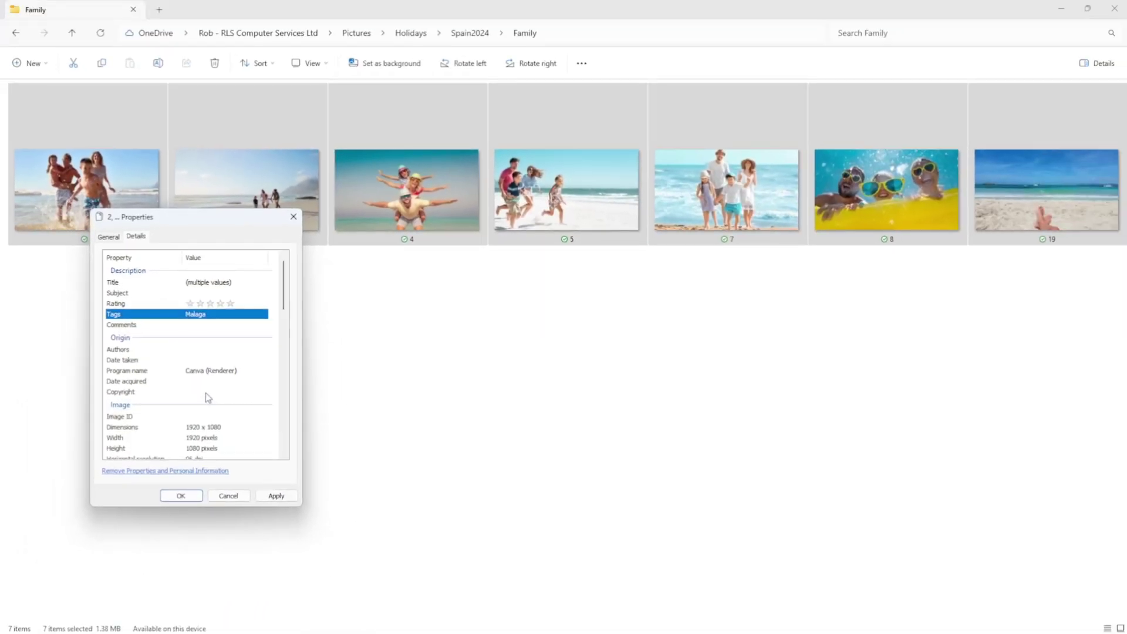
click(274, 498)
click(179, 496)
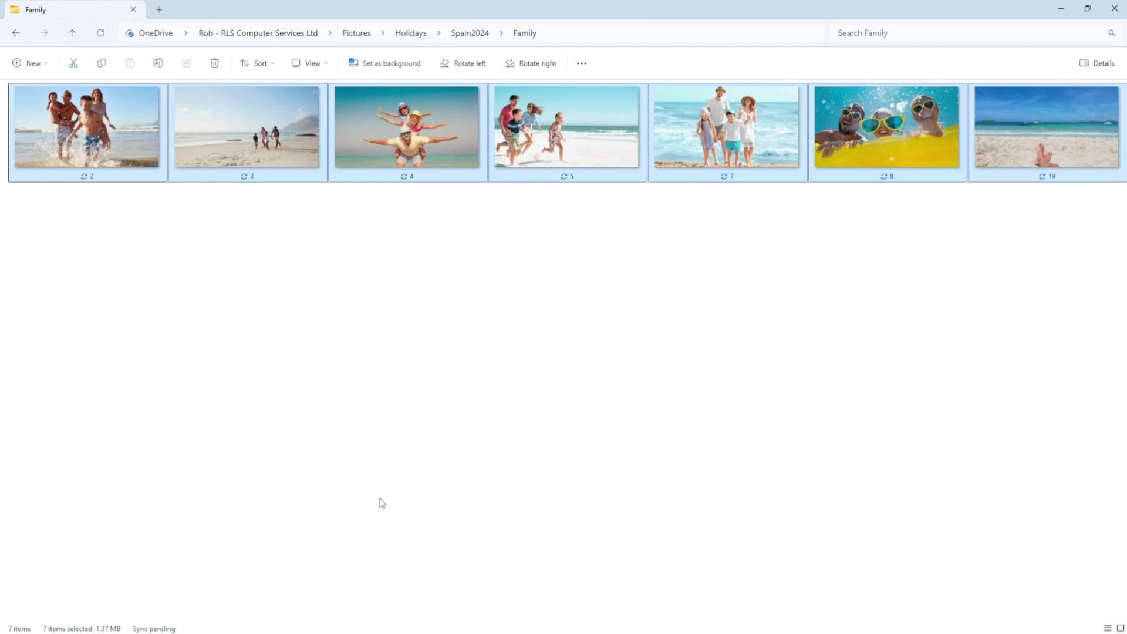
click(444, 475)
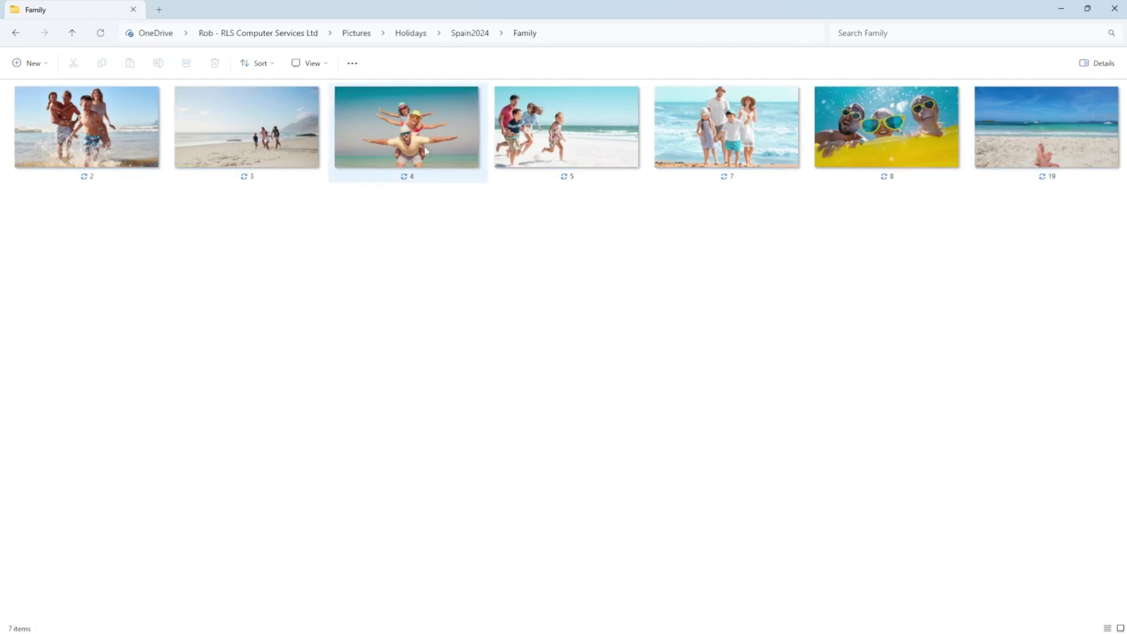
Step: Check the tags in the detailed properties of photo 5, then close them without changes and deselect the photo
click(564, 141)
right_click(560, 138)
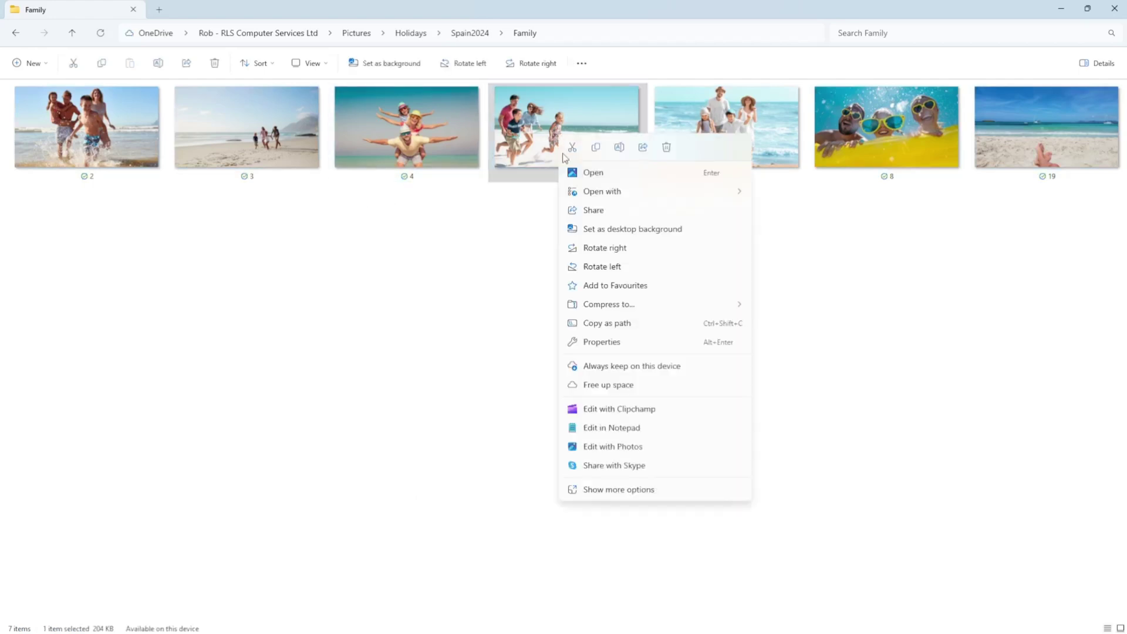
click(602, 342)
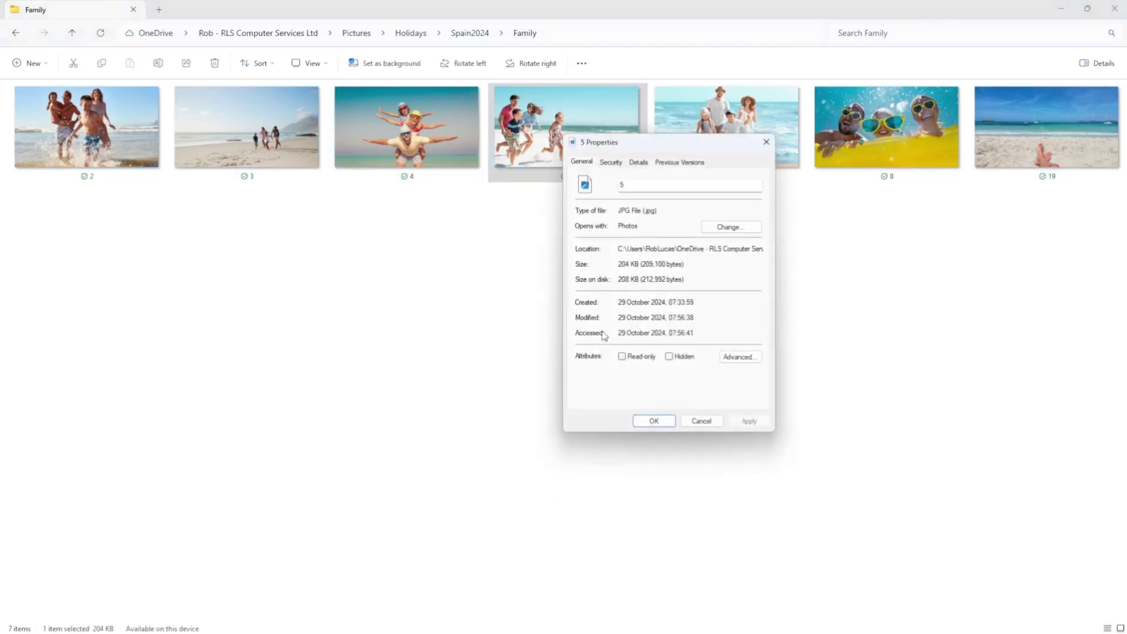
click(632, 165)
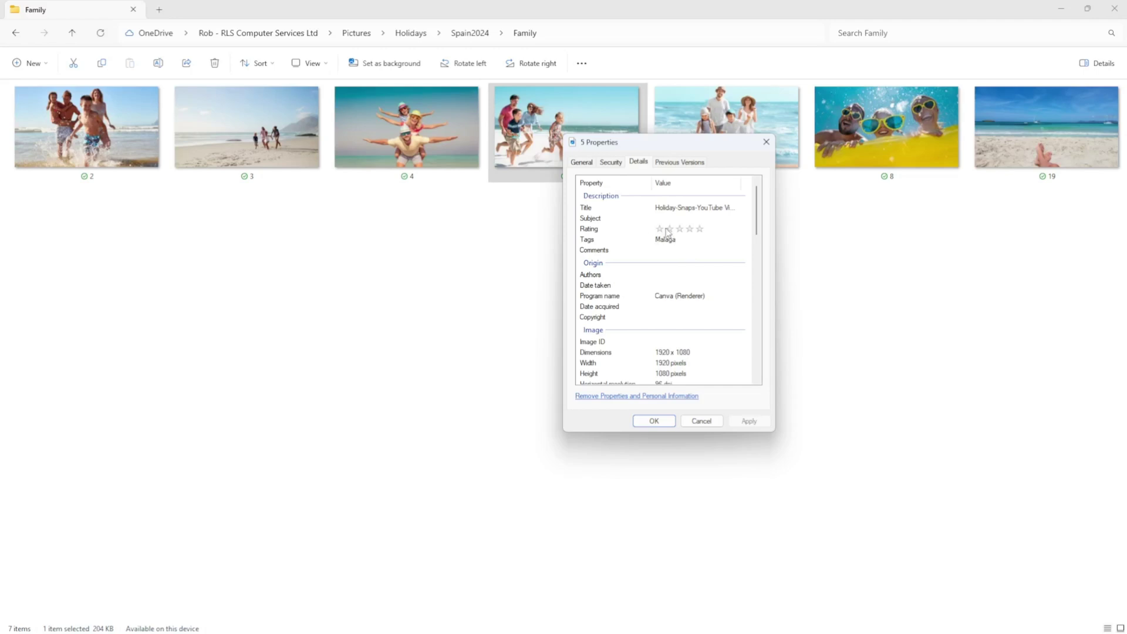
click(701, 421)
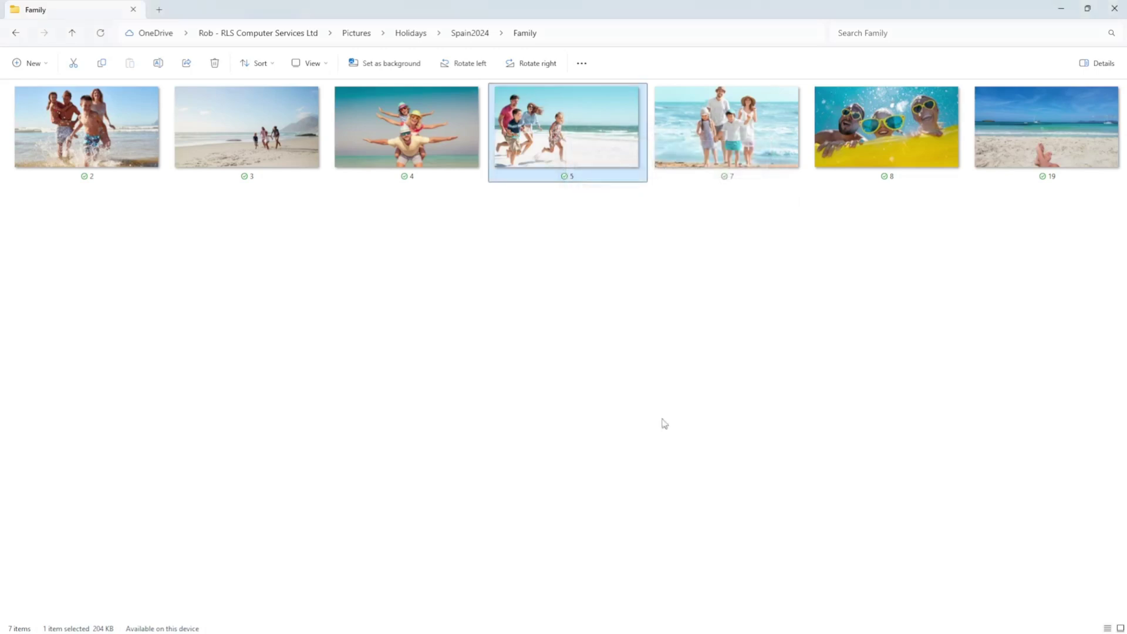
click(580, 409)
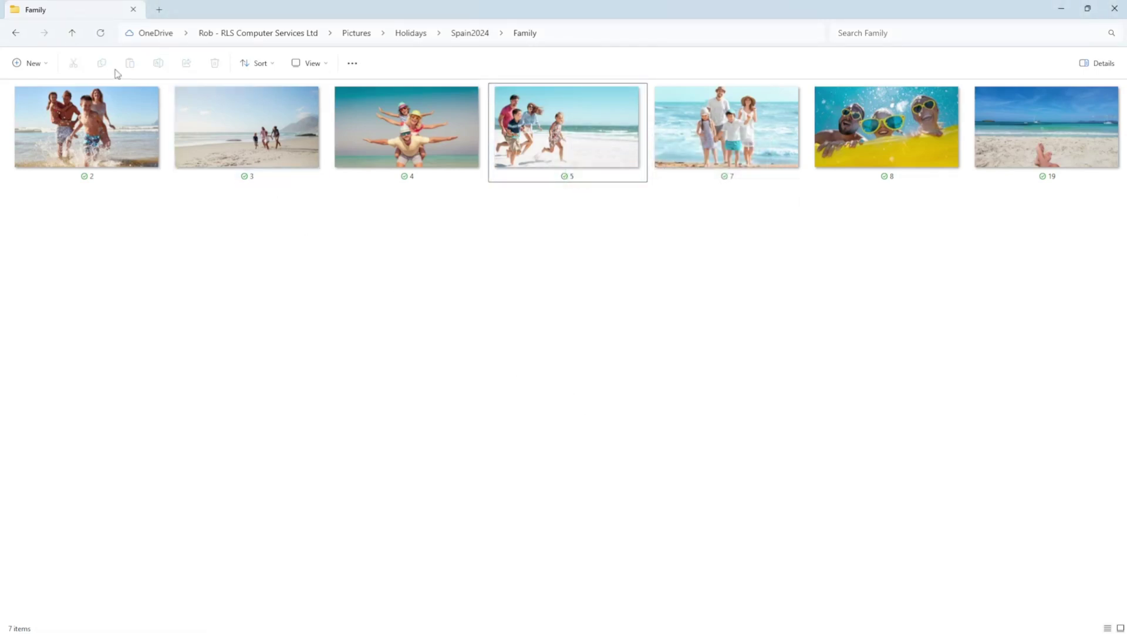
Step: Go up to the Spain2024 folder, search it for malaga and return to the folder's full contents
click(72, 33)
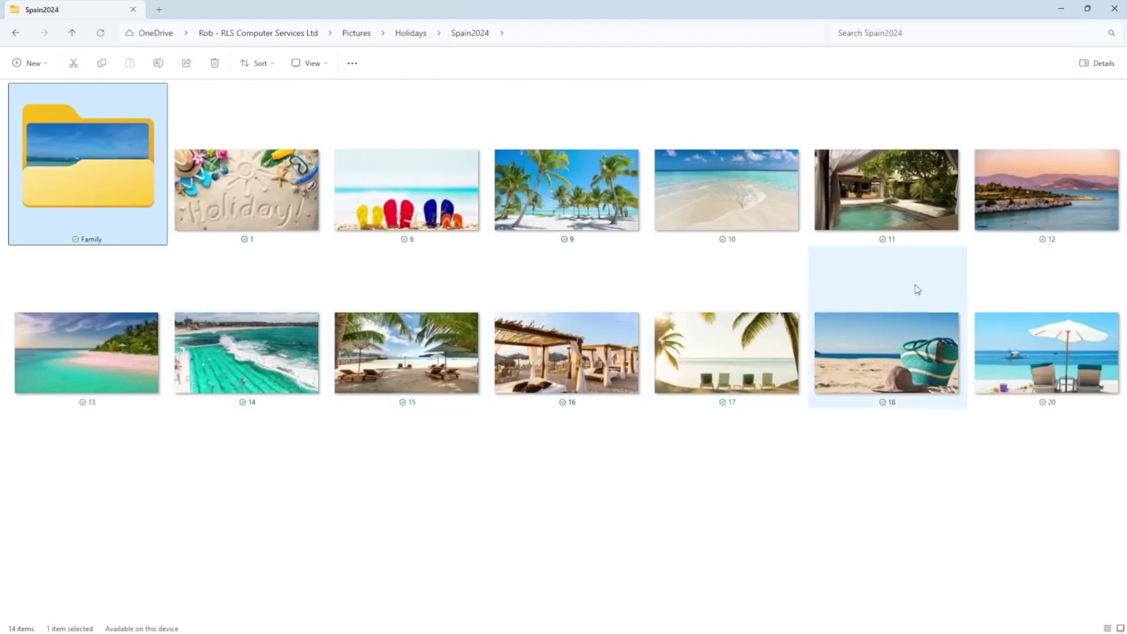
click(874, 35)
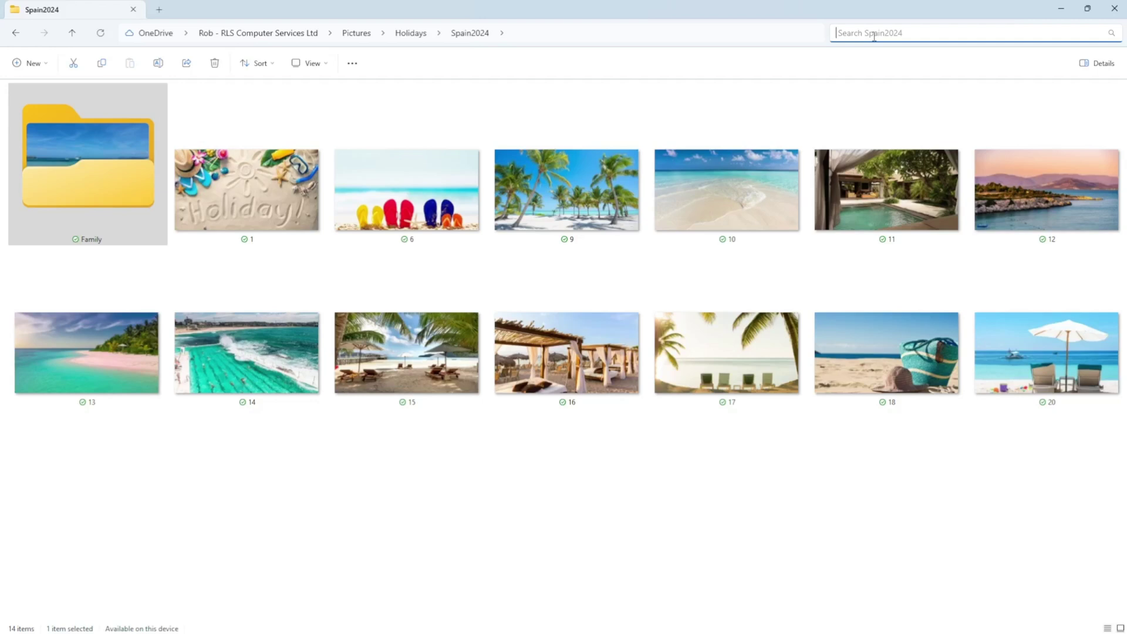
text(malaga)
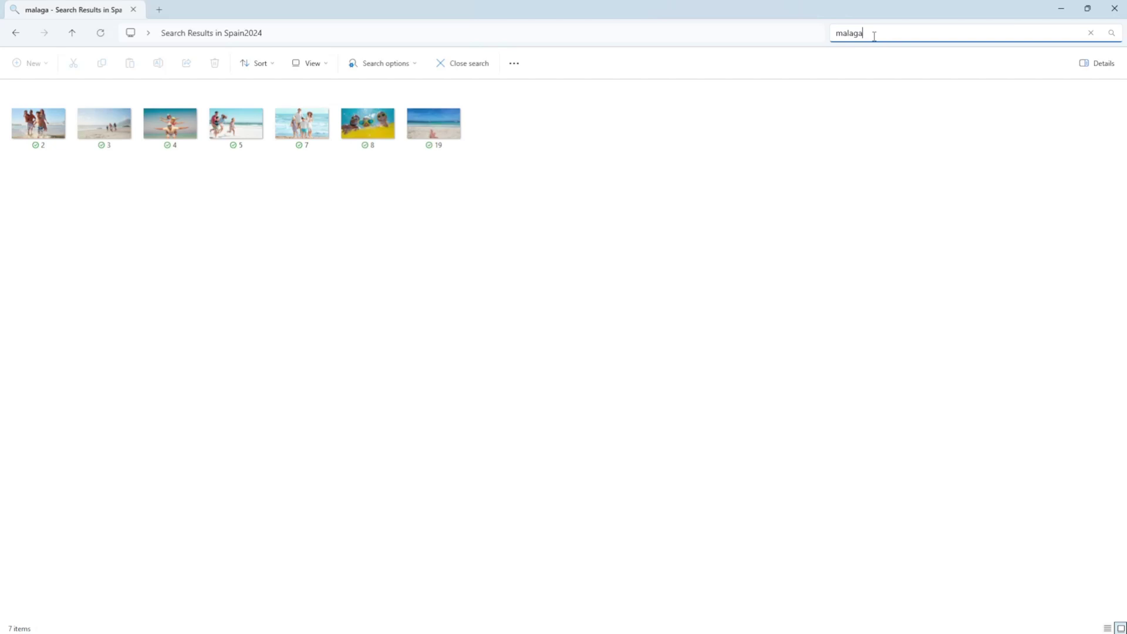
click(477, 234)
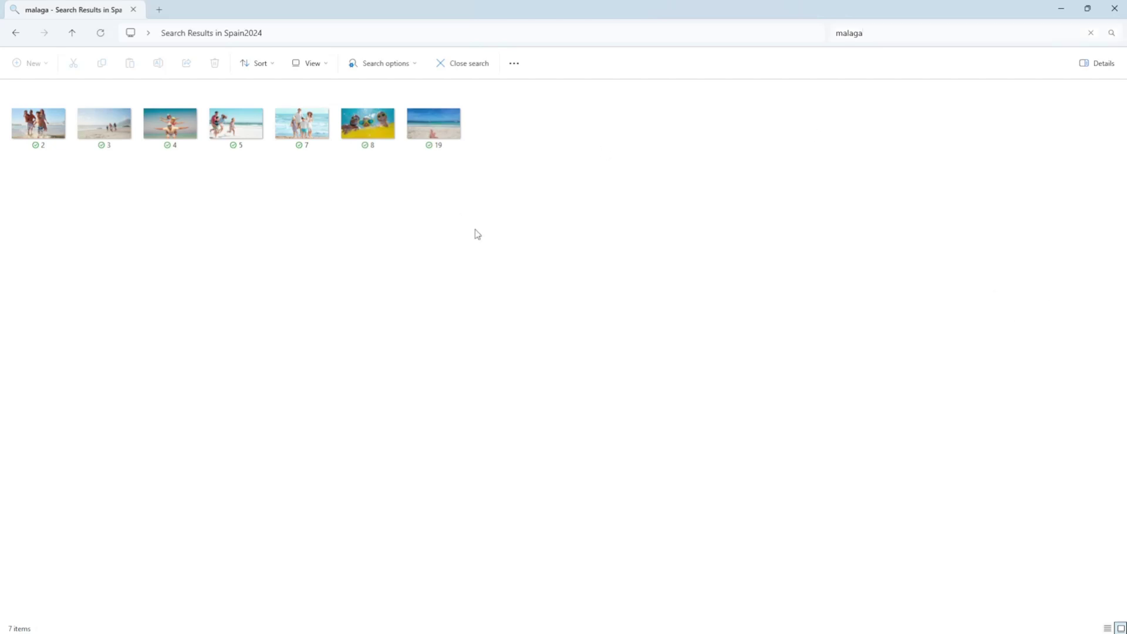
key(alt+Left)
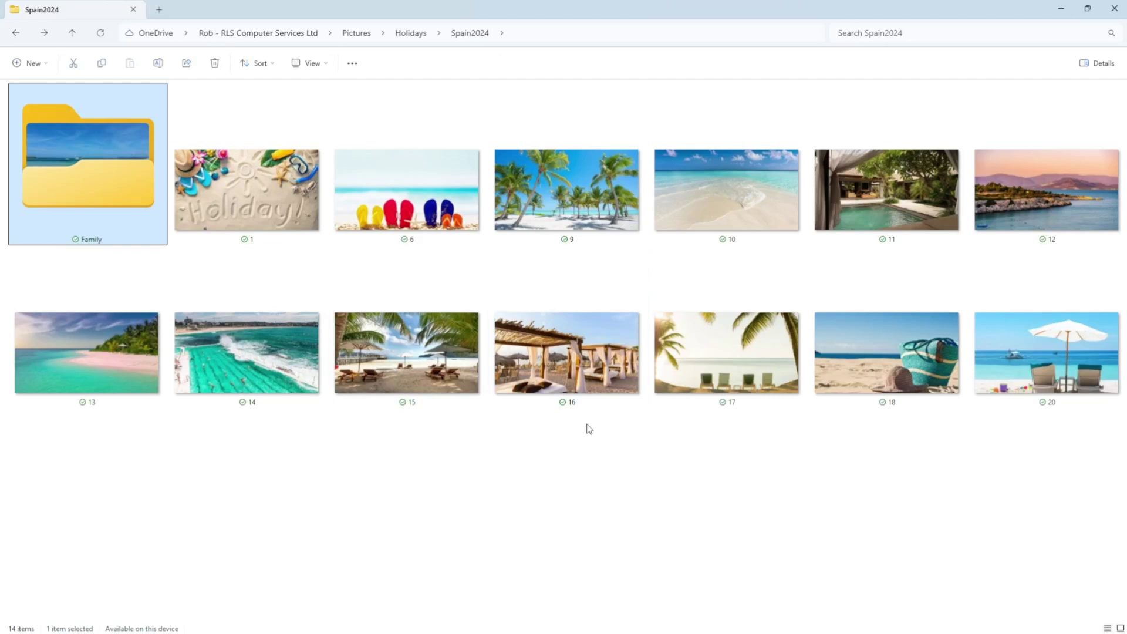